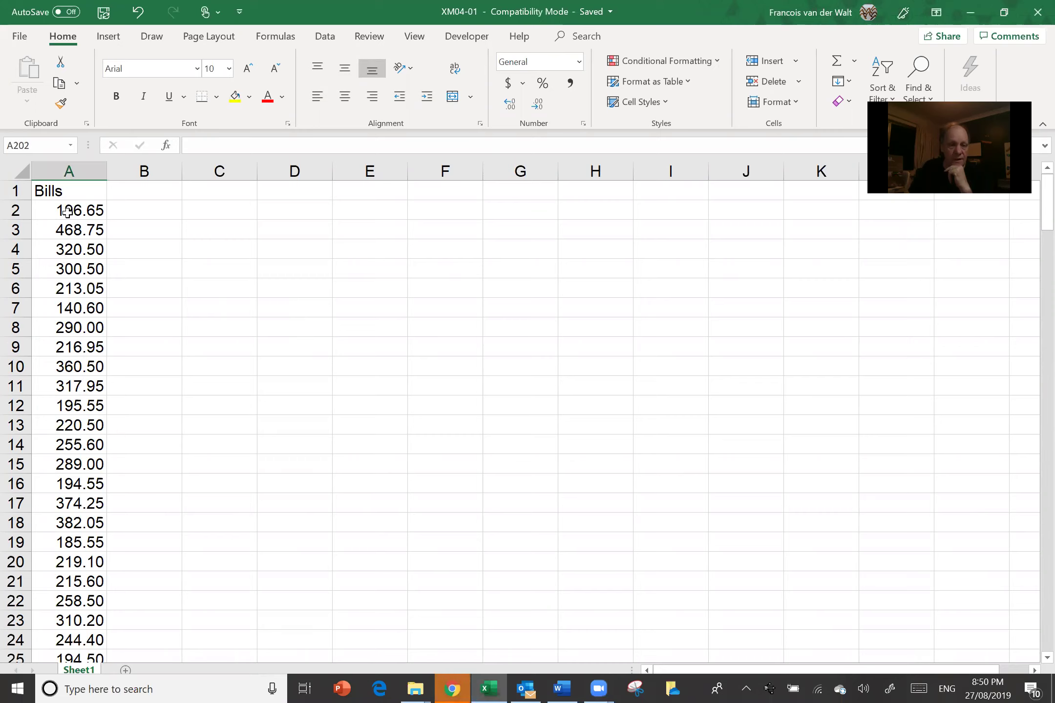
Create a PivotTable from the Bills data in A1:A201, placed on the existing worksheet at cell C2
click(114, 41)
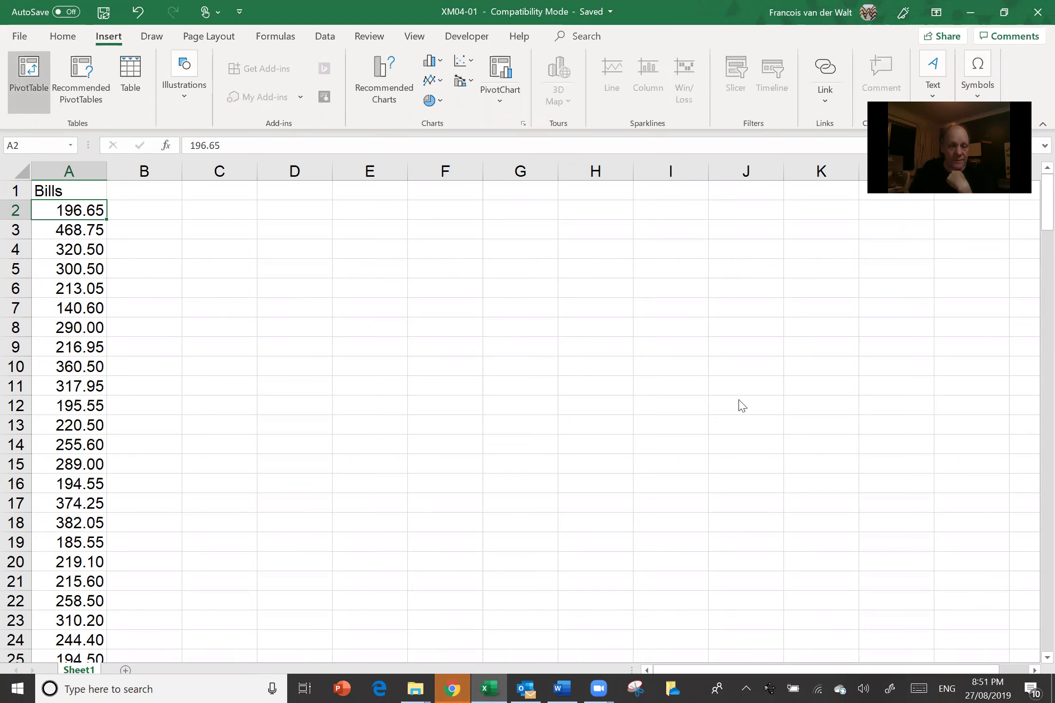
key(alt+n)
key(v)
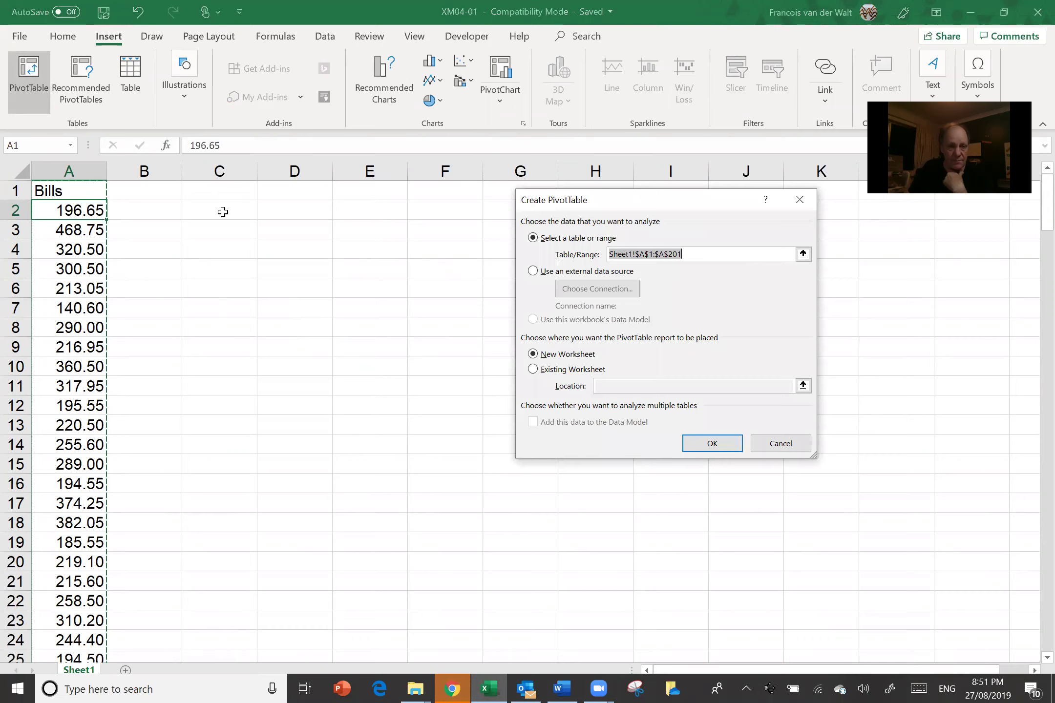
key(alt+e)
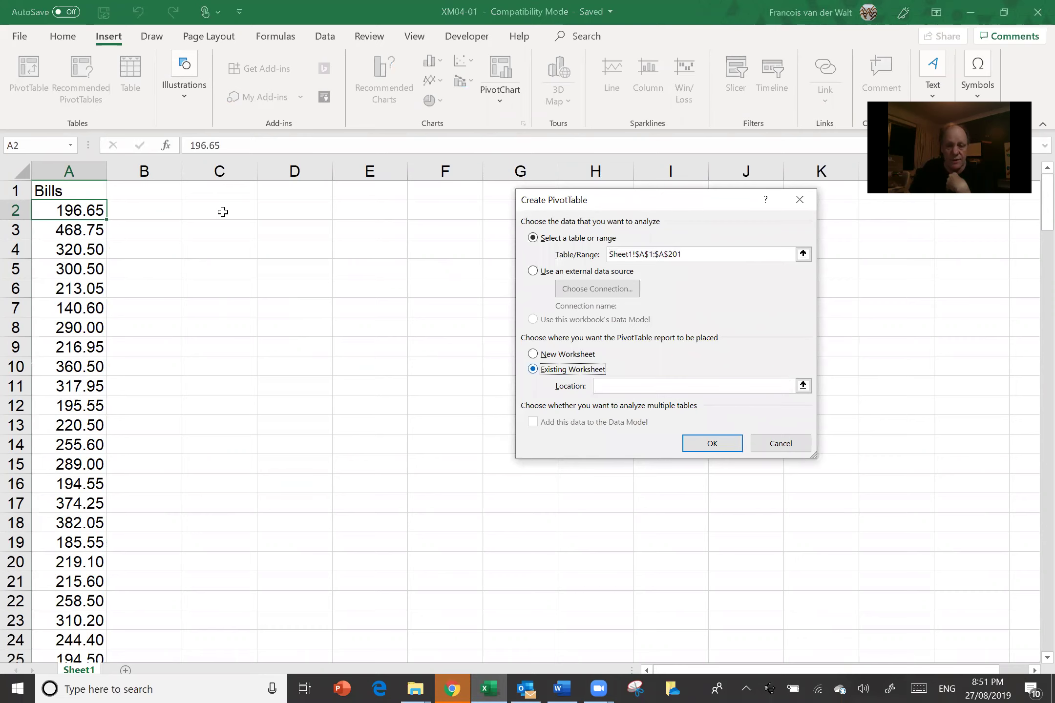
click(223, 212)
click(223, 212)
key(Return)
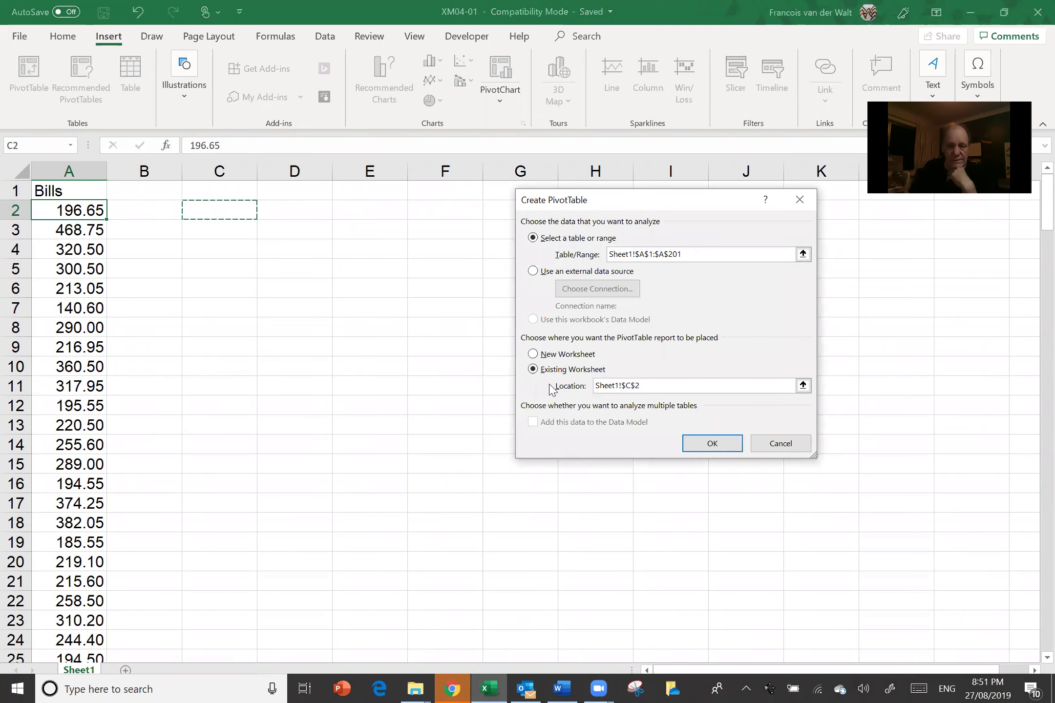
click(722, 442)
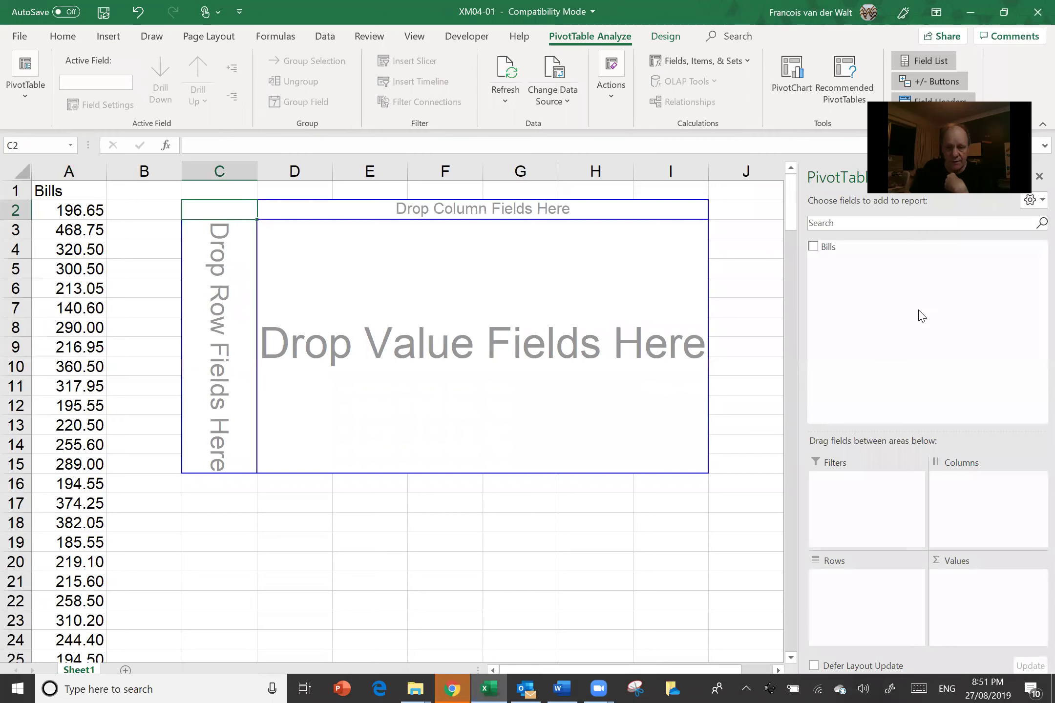
Add the Bills field to both the PivotTable's rows and its values, and summarize the values by Count
drag(831, 247, 847, 613)
drag(825, 249, 960, 614)
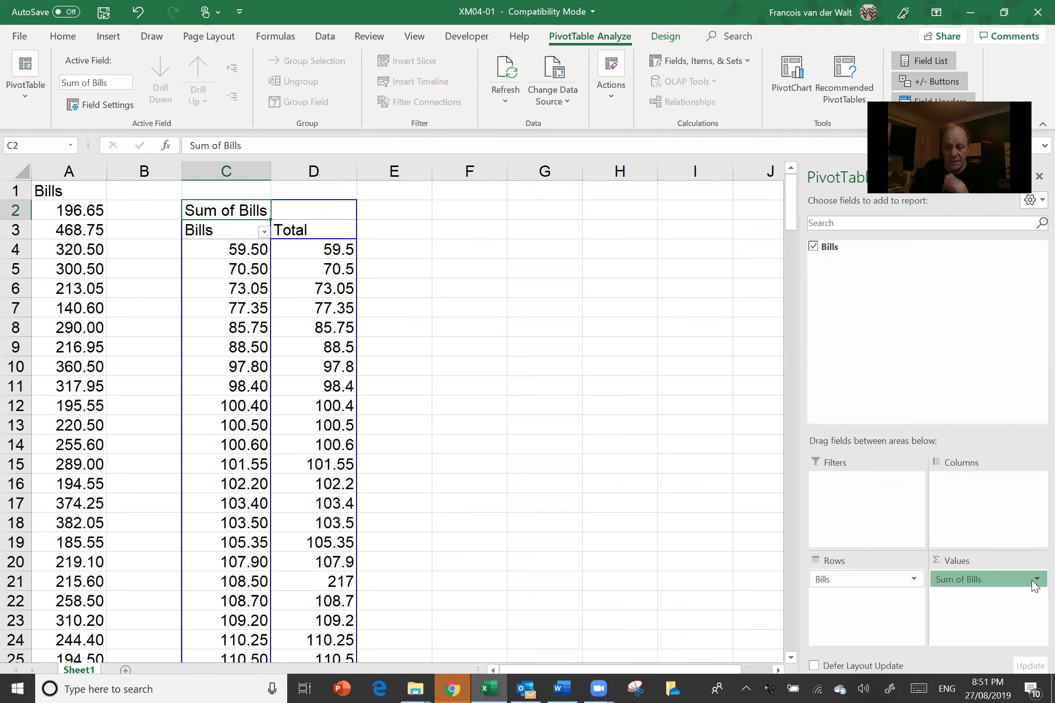
click(1035, 582)
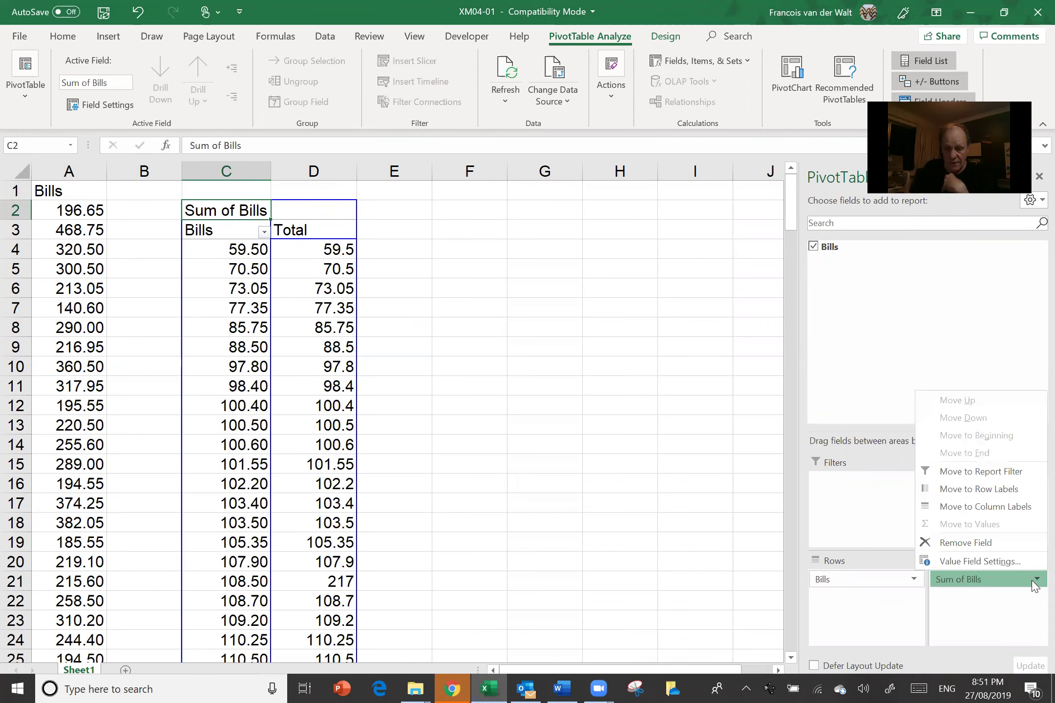
click(990, 563)
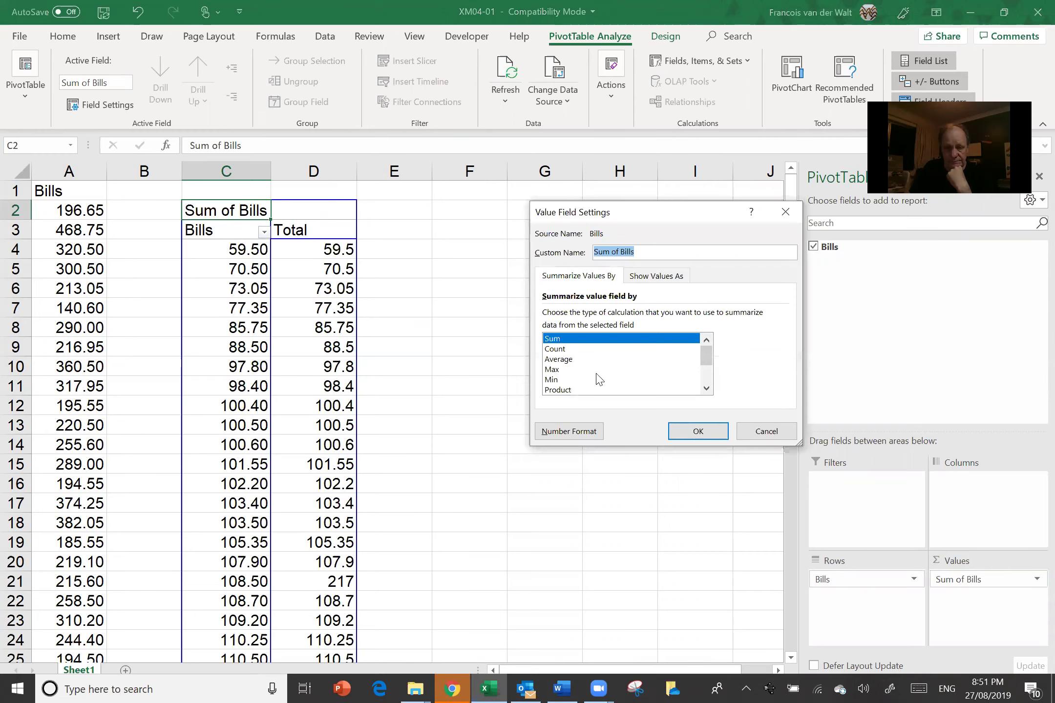
click(564, 349)
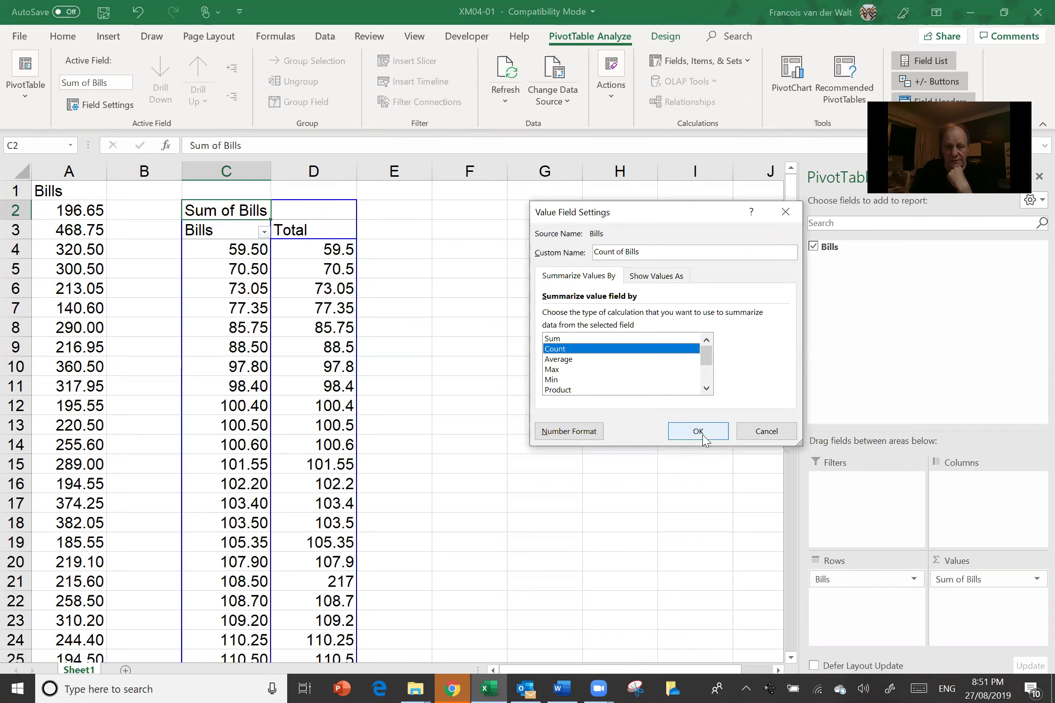
click(698, 431)
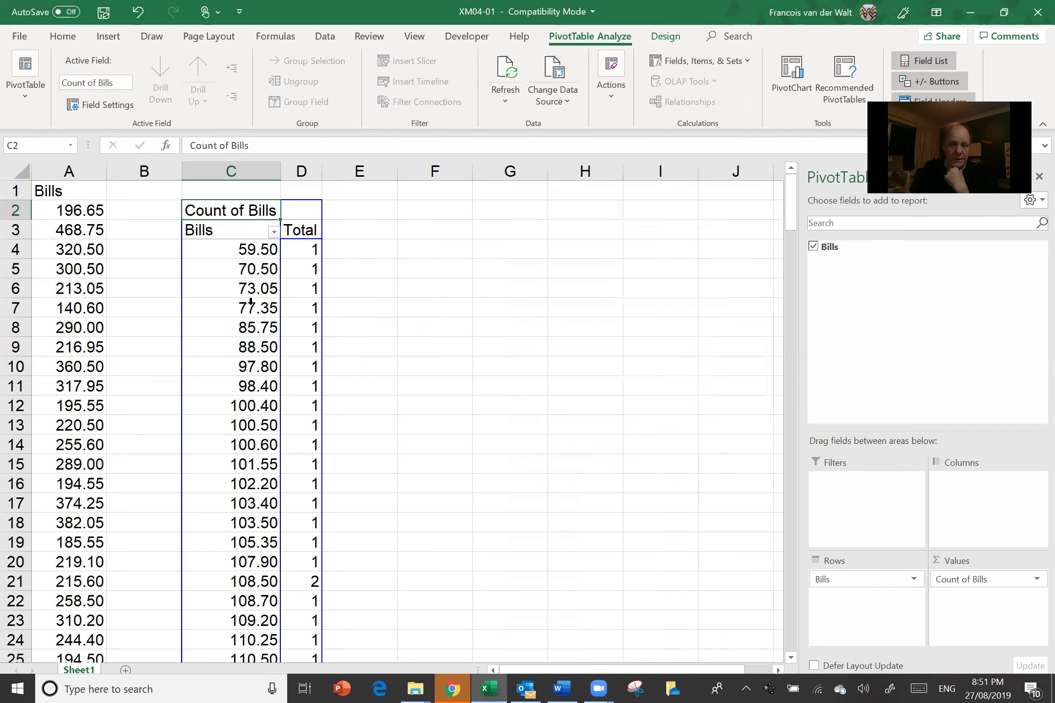
click(240, 256)
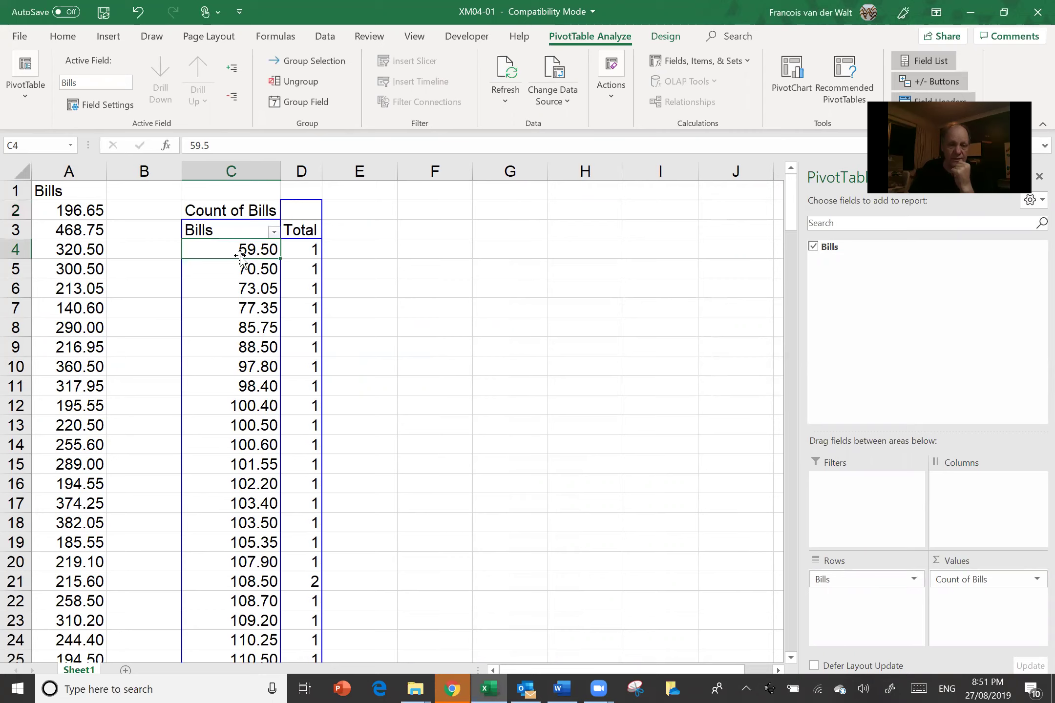
click(205, 271)
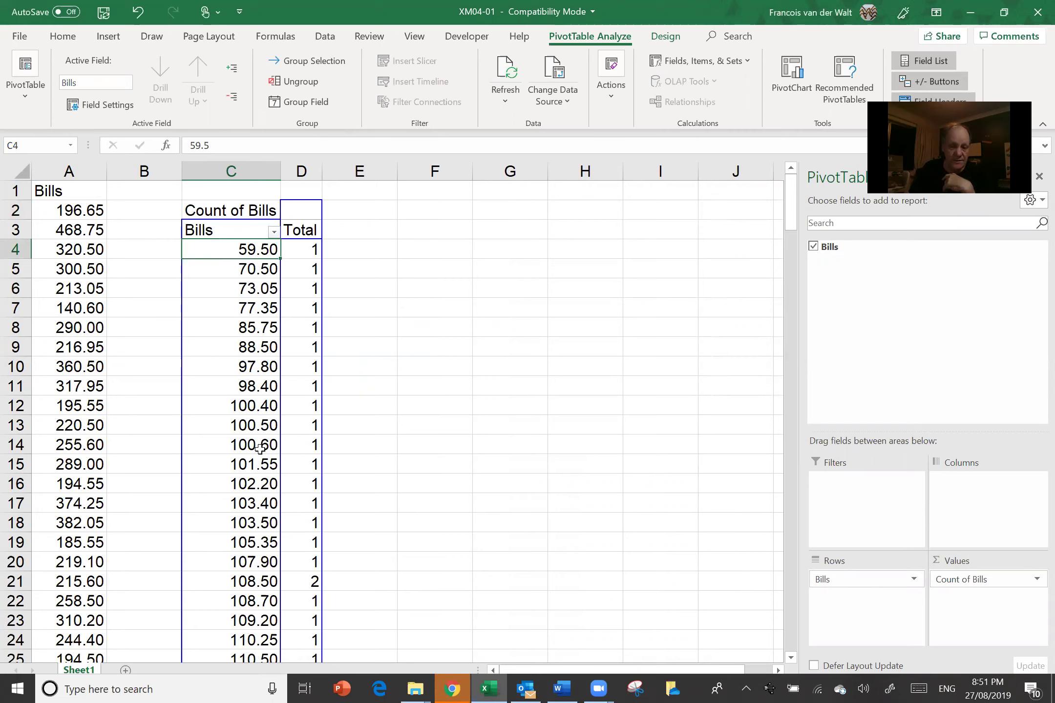
click(259, 558)
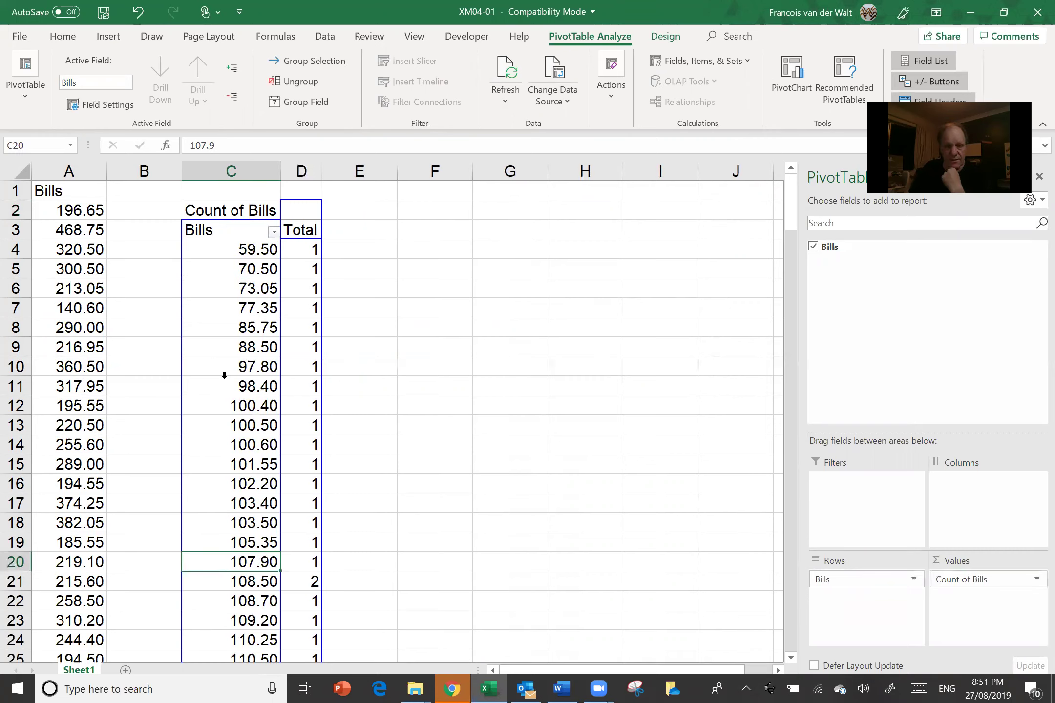
Group the PivotTable's Bills row values, starting at 50, ending at 500, in intervals of 50
click(229, 290)
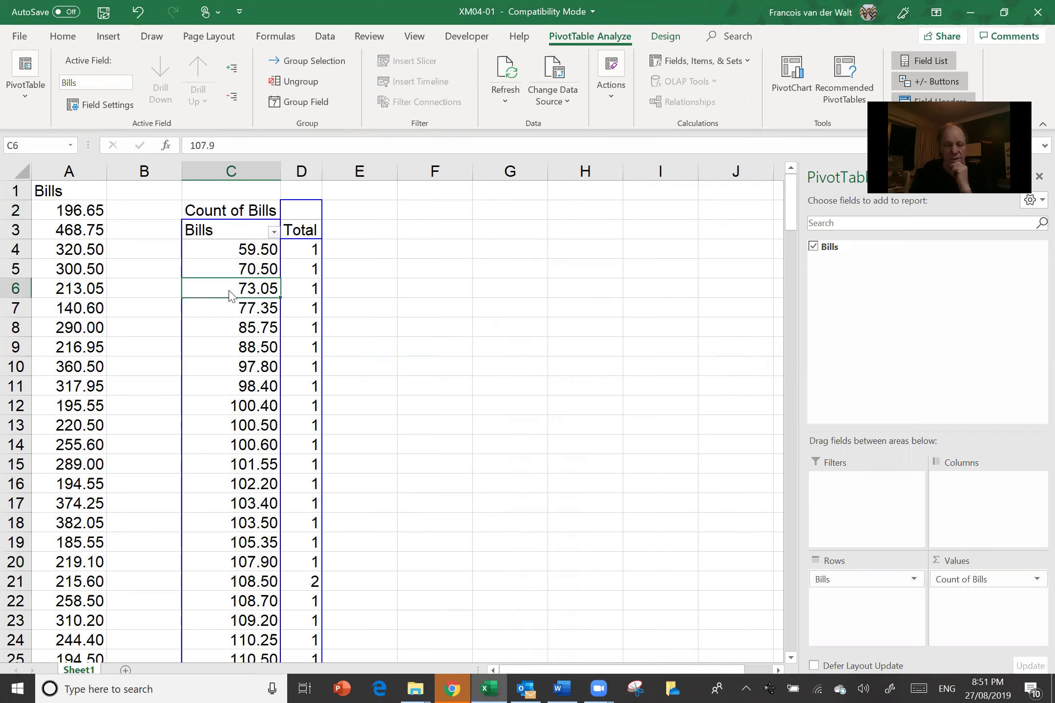
right_click(229, 292)
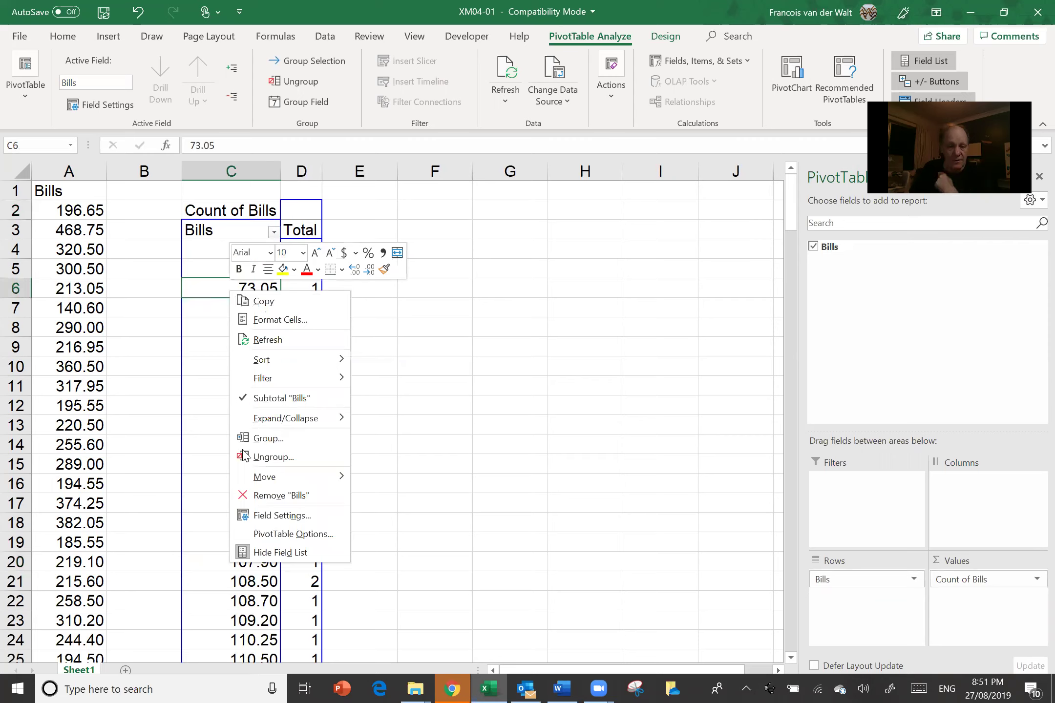
click(259, 440)
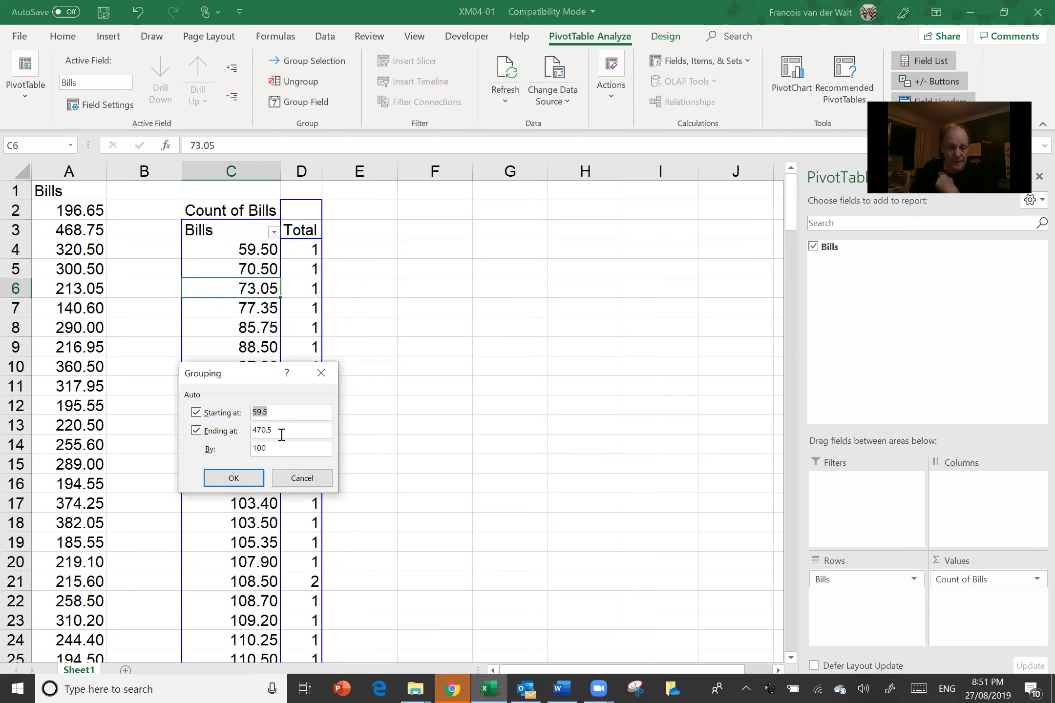
click(285, 412)
double_click(258, 413)
text(50)
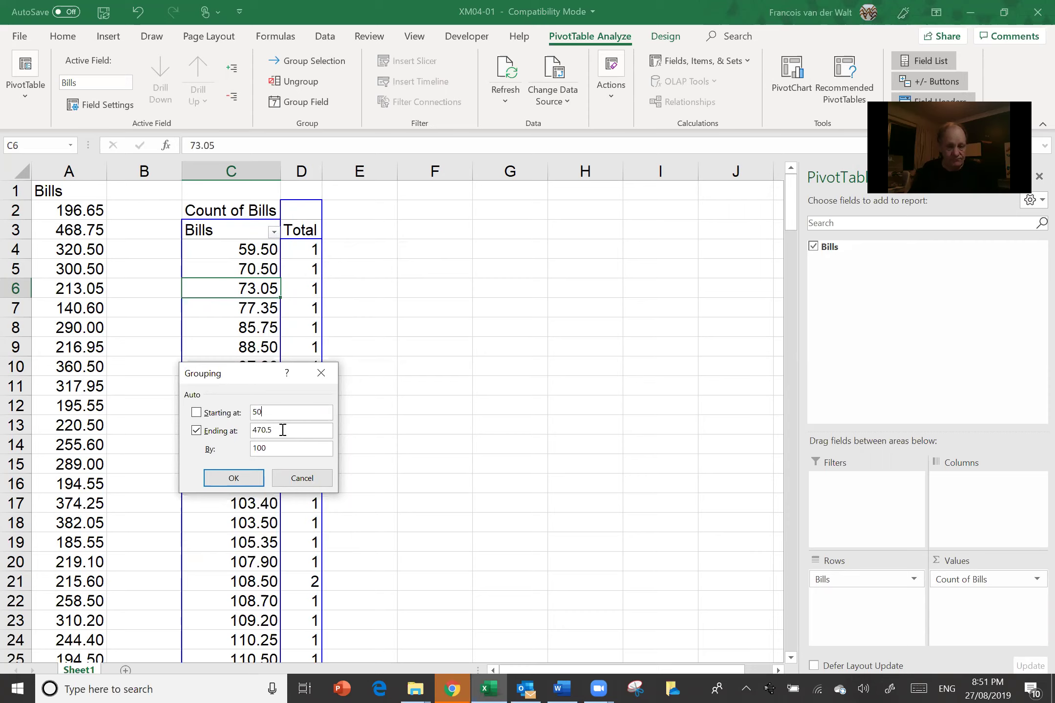
key(Tab)
text(500)
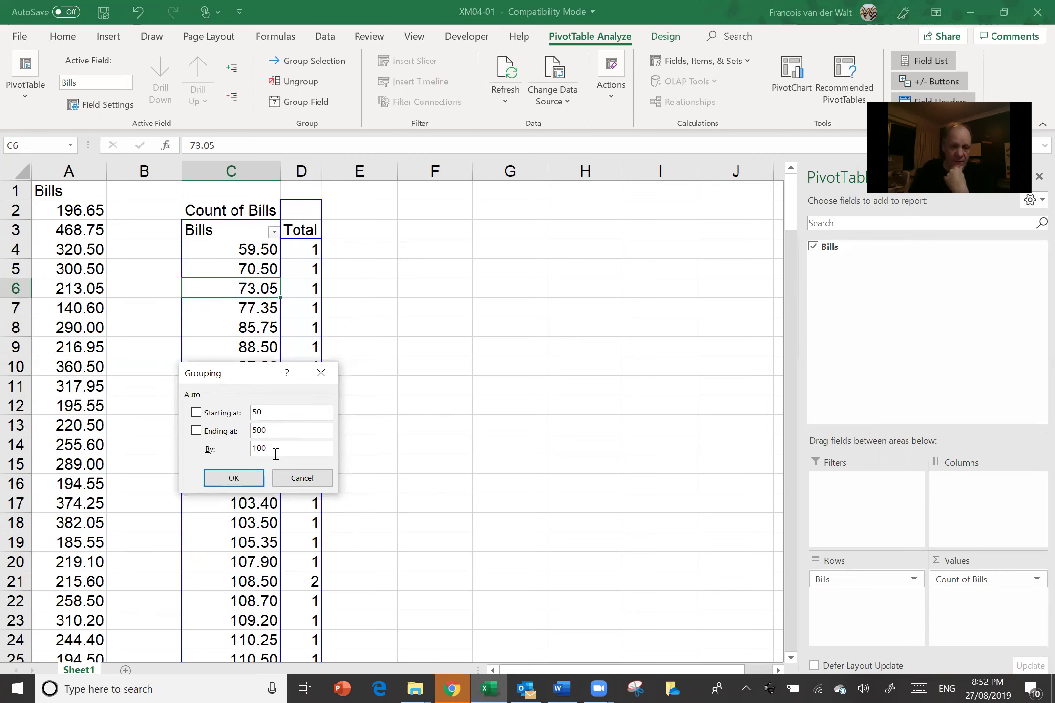
drag(272, 448, 226, 453)
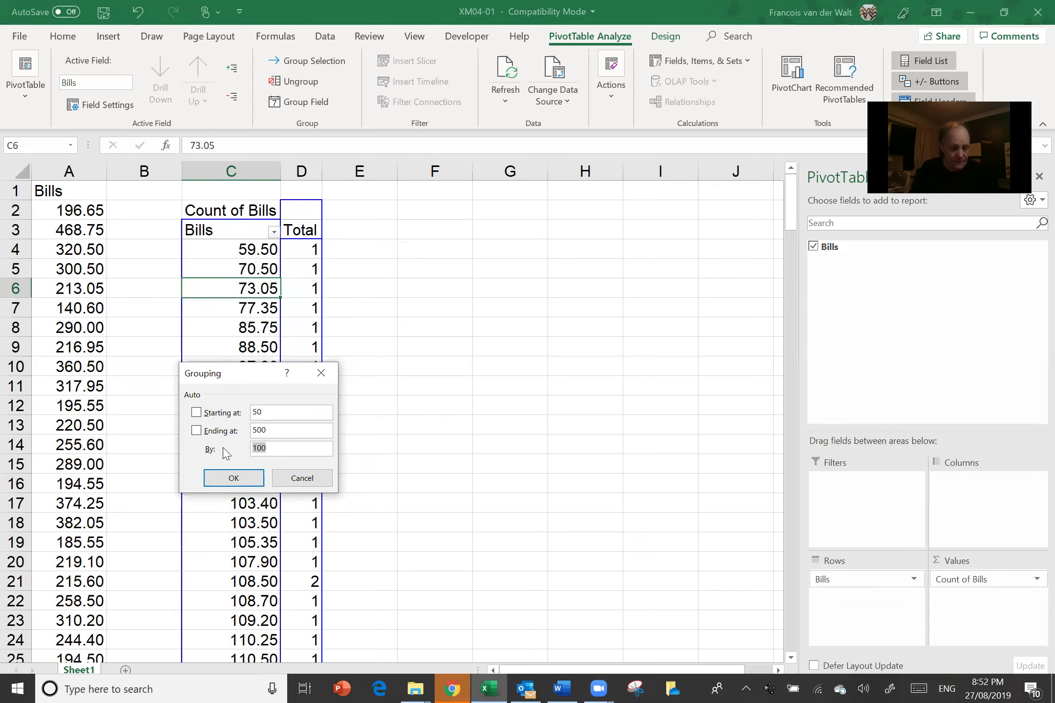
text(50)
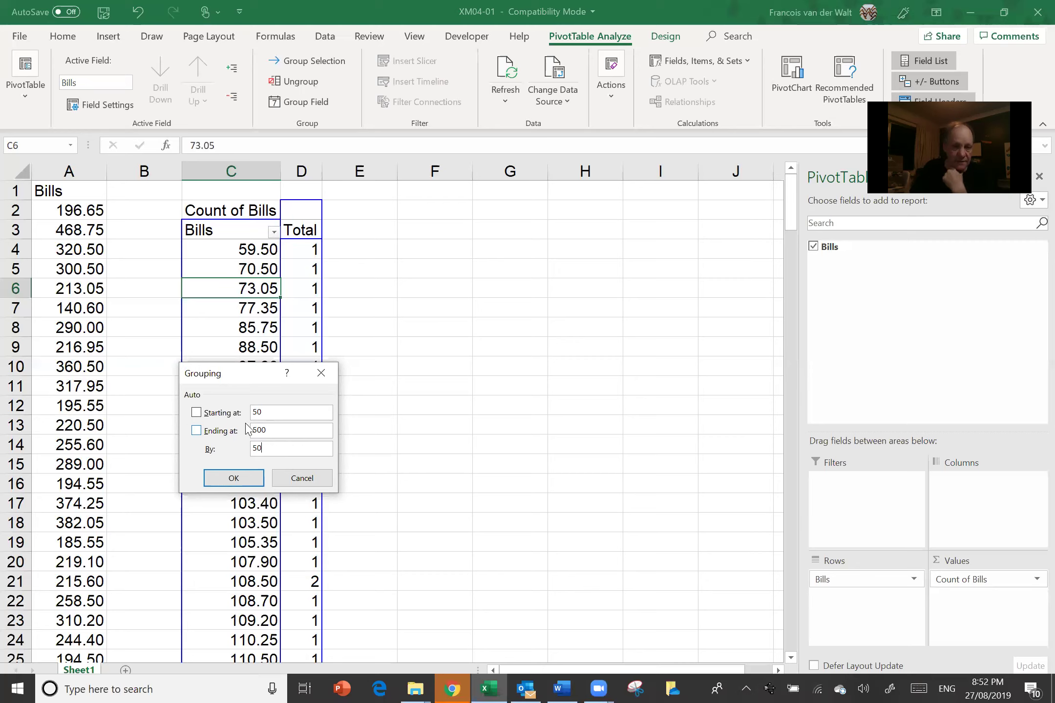
click(234, 478)
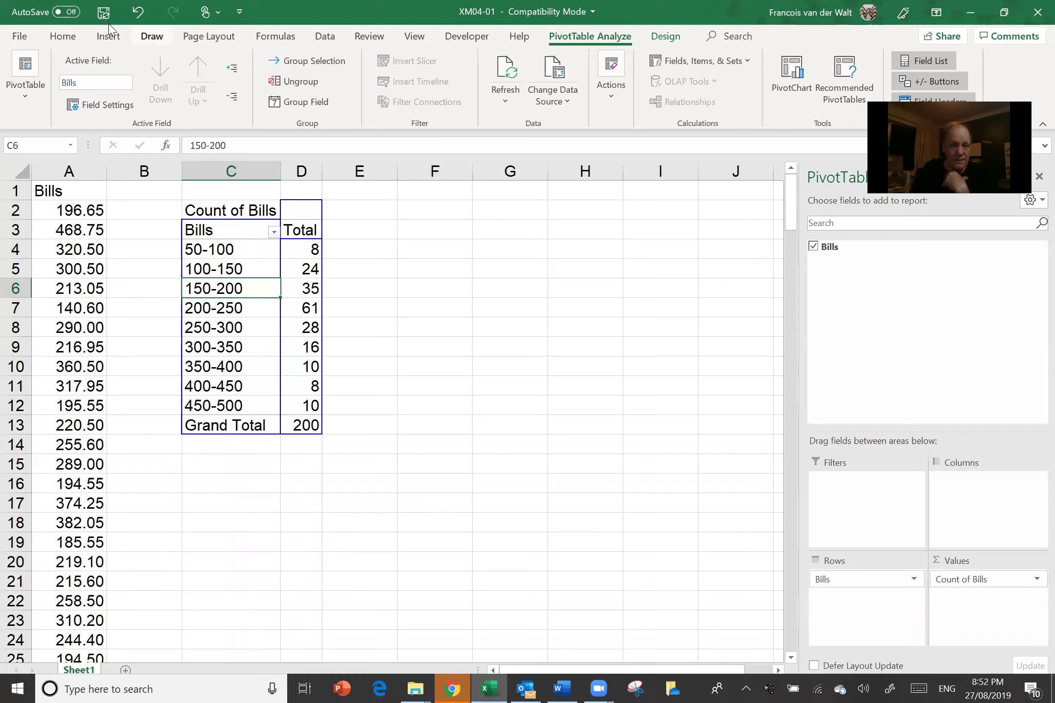
Insert a 2-D clustered column chart from the grouped PivotTable
click(104, 38)
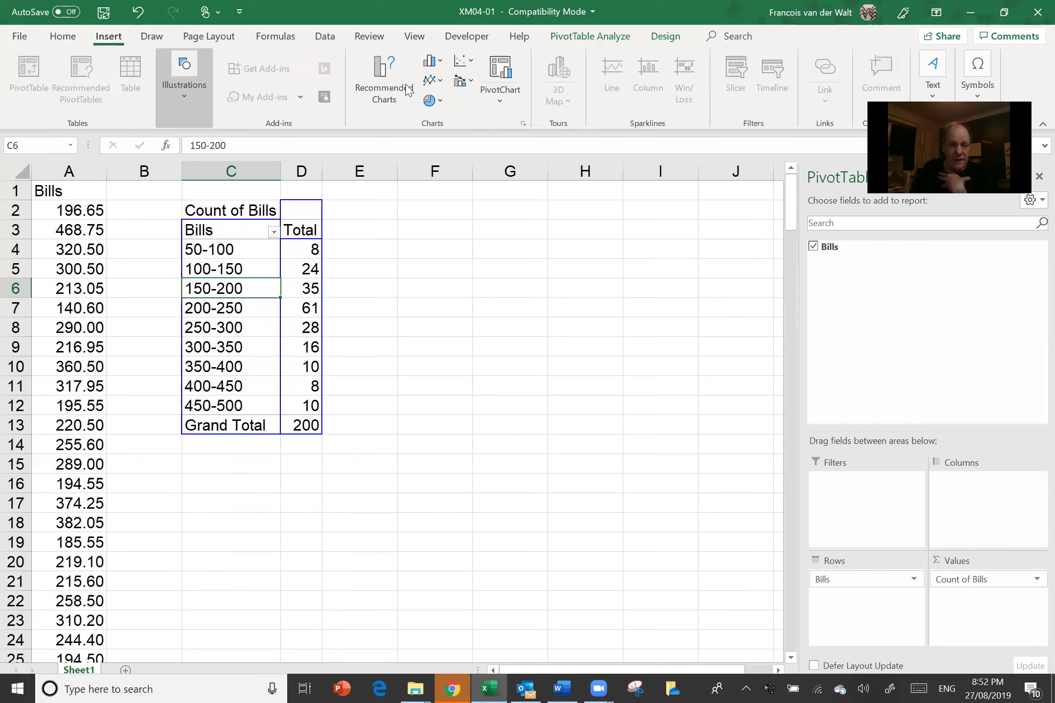
click(433, 64)
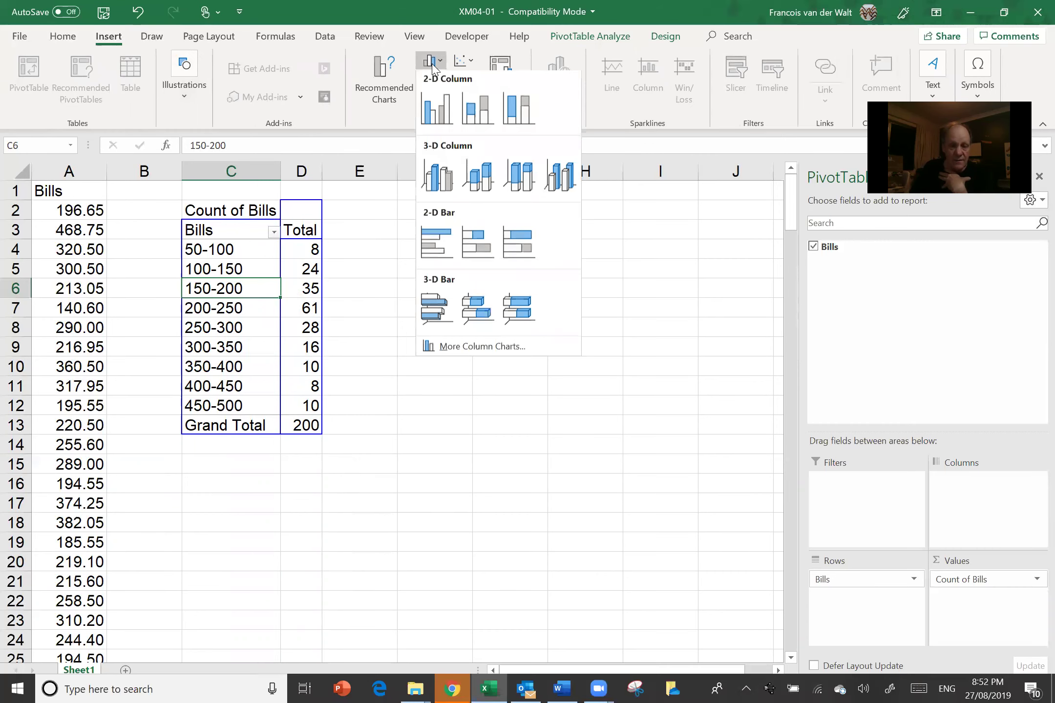
click(446, 116)
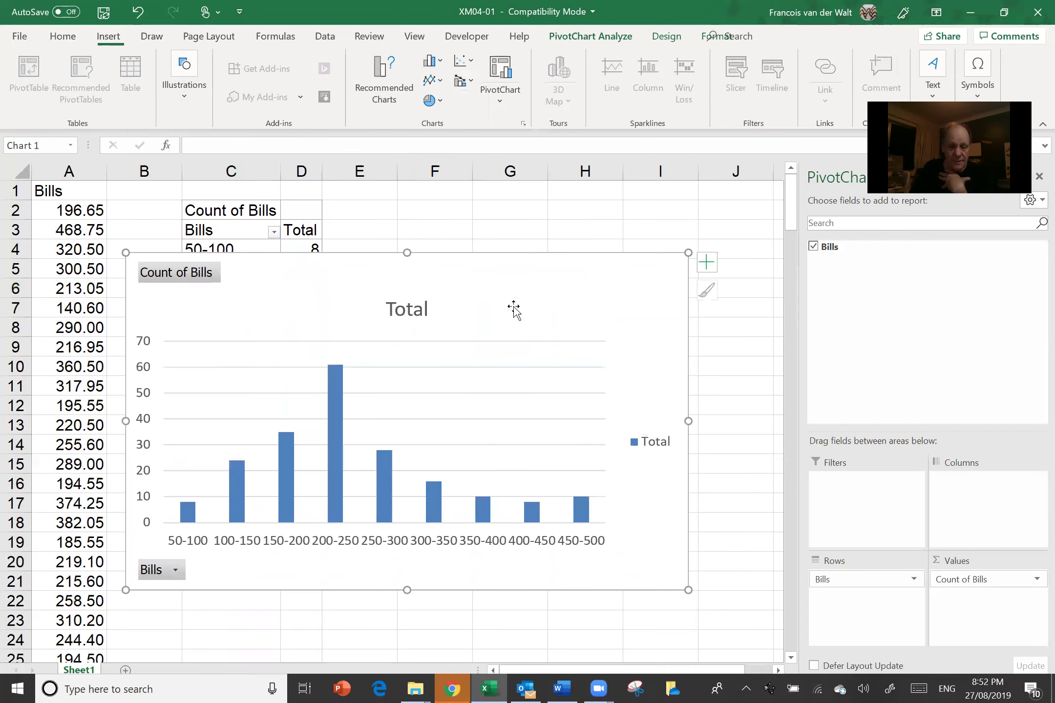
Move the column chart up to start at row 2 and enlarge it to reach about column I, row 20
drag(444, 288, 442, 251)
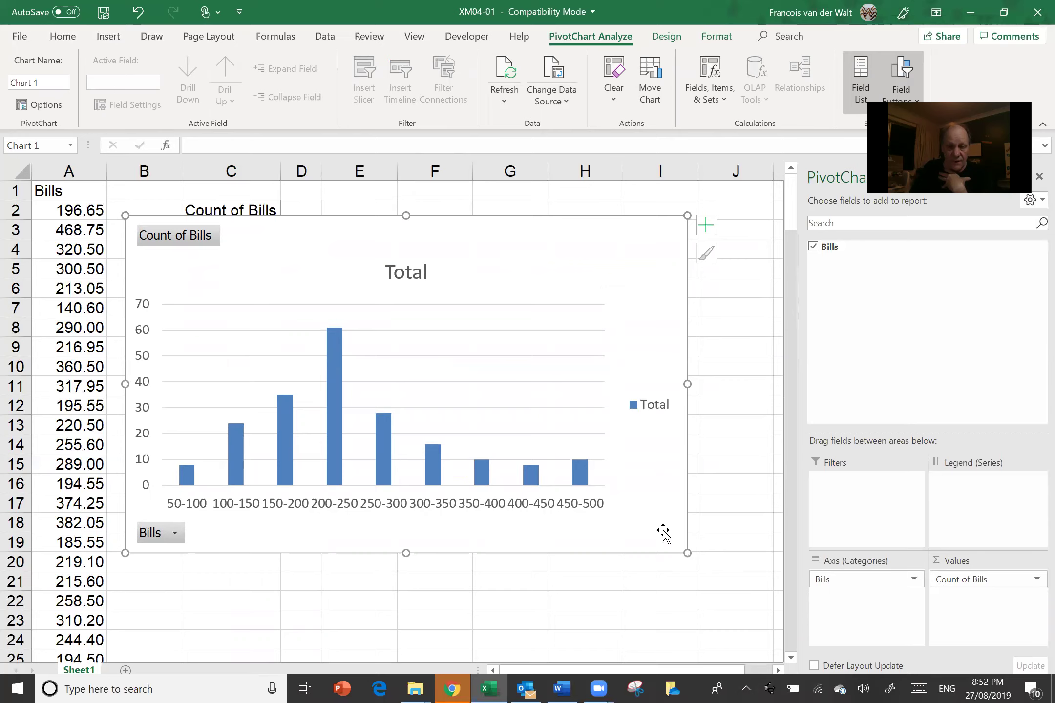
mouse_move(567, 247)
mouse_down()
mouse_move(574, 365)
mouse_move(571, 232)
mouse_up()
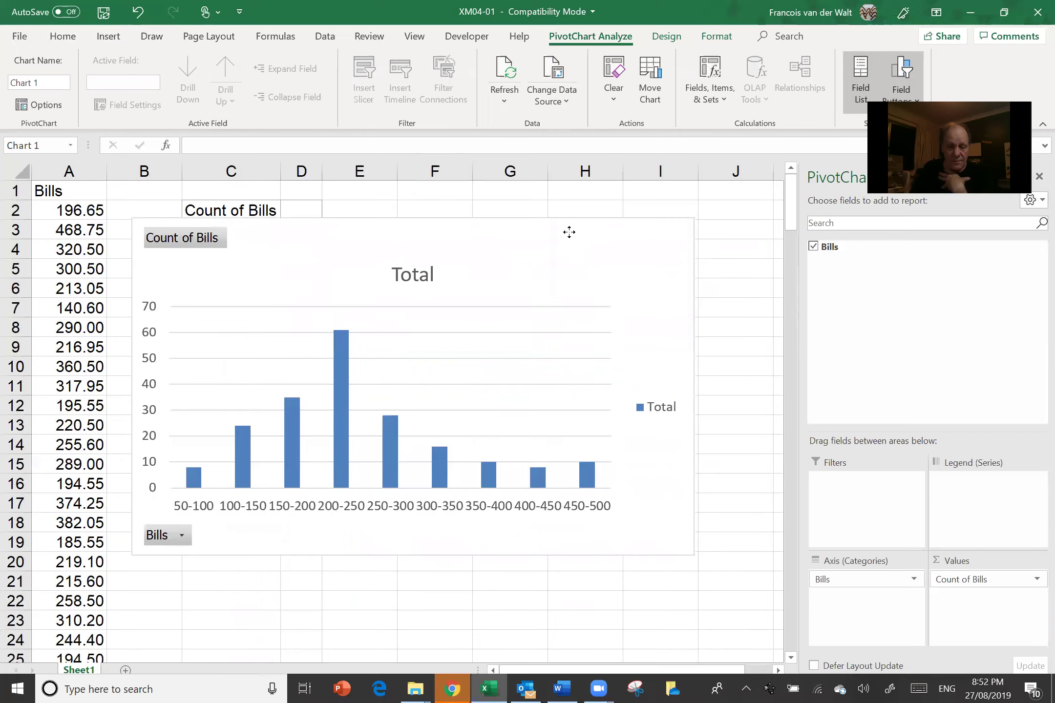
drag(691, 540, 730, 573)
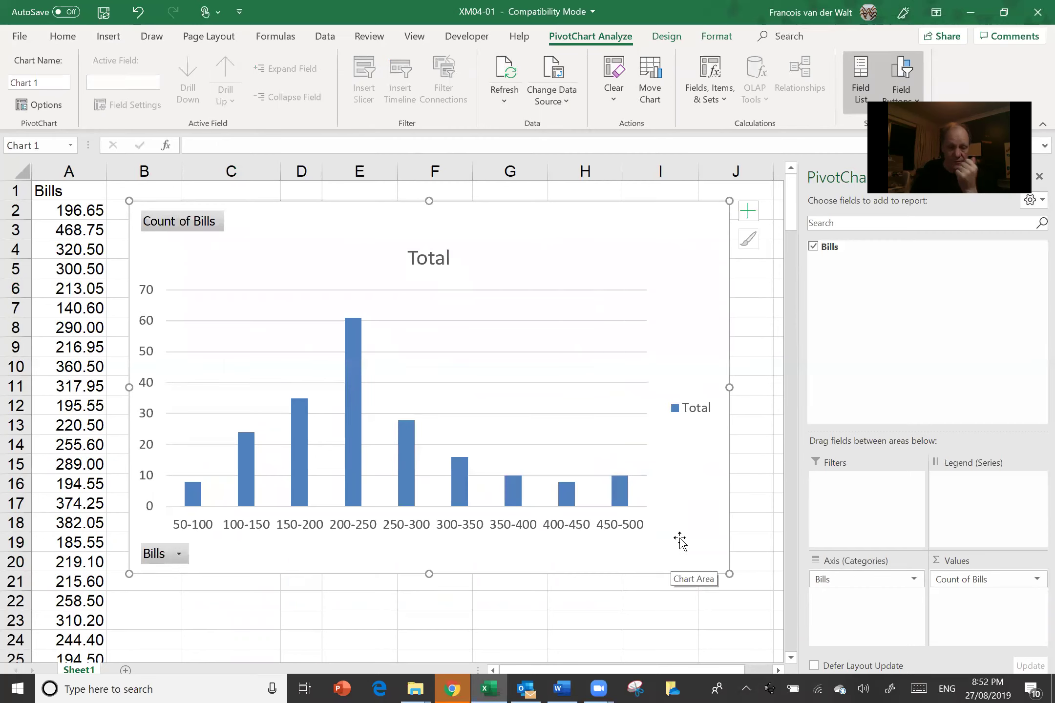
Reduce the gap width of the chart's data series to its minimum so that the columns touch
right_click(614, 487)
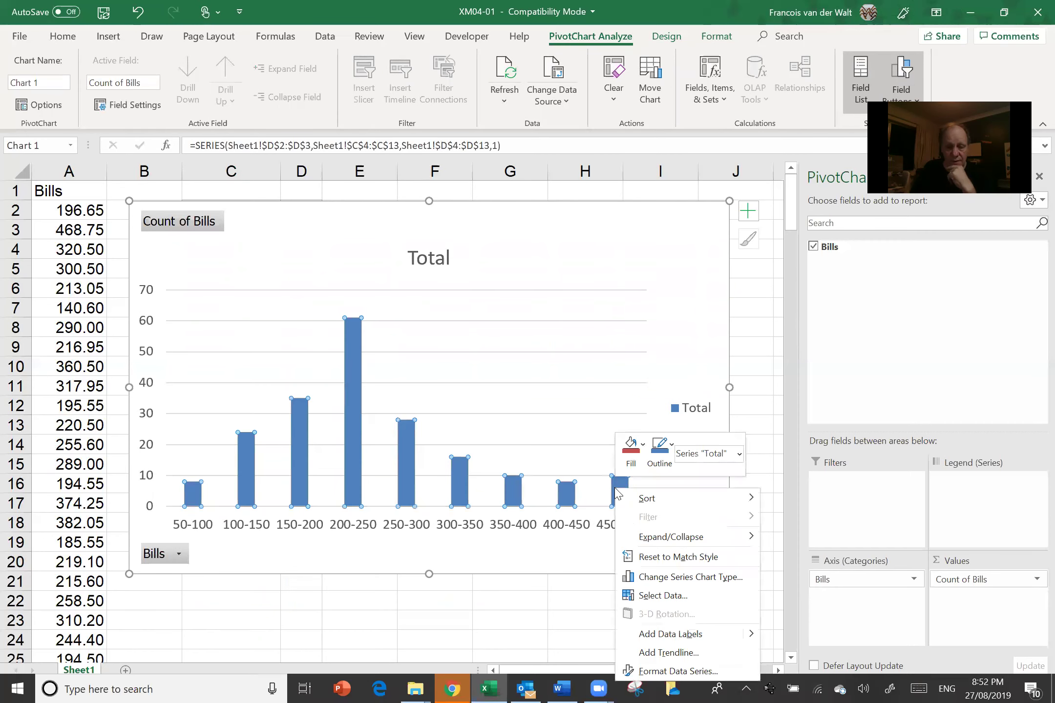
click(678, 671)
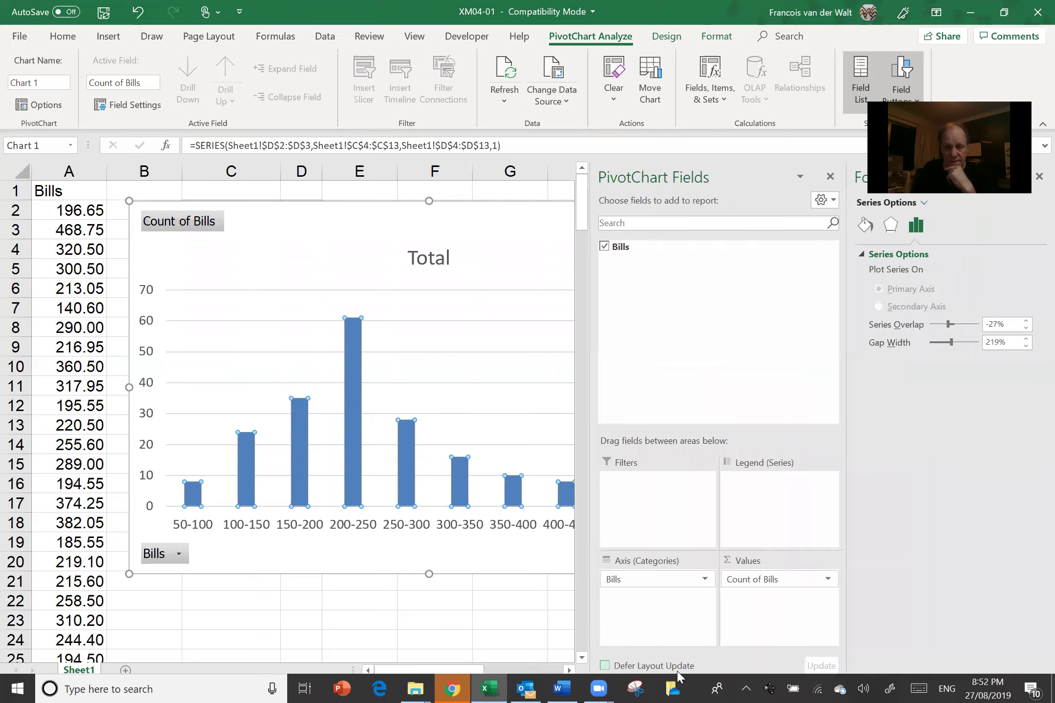
drag(951, 344, 930, 344)
click(459, 621)
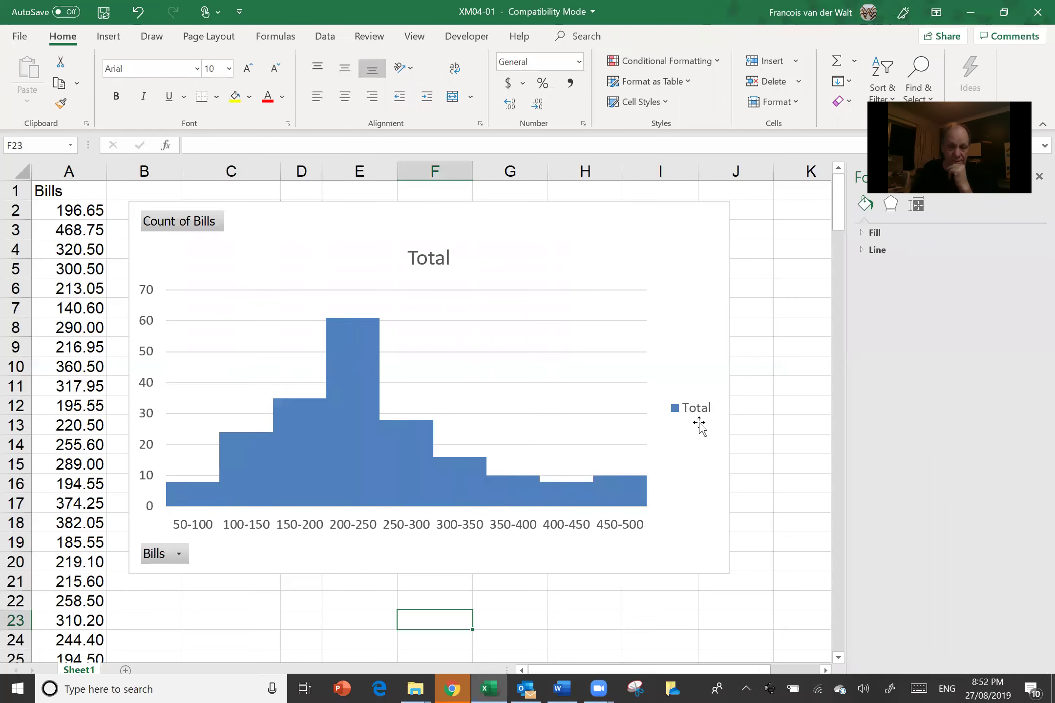
Delete the chart's legend and close the PivotChart field list
click(698, 414)
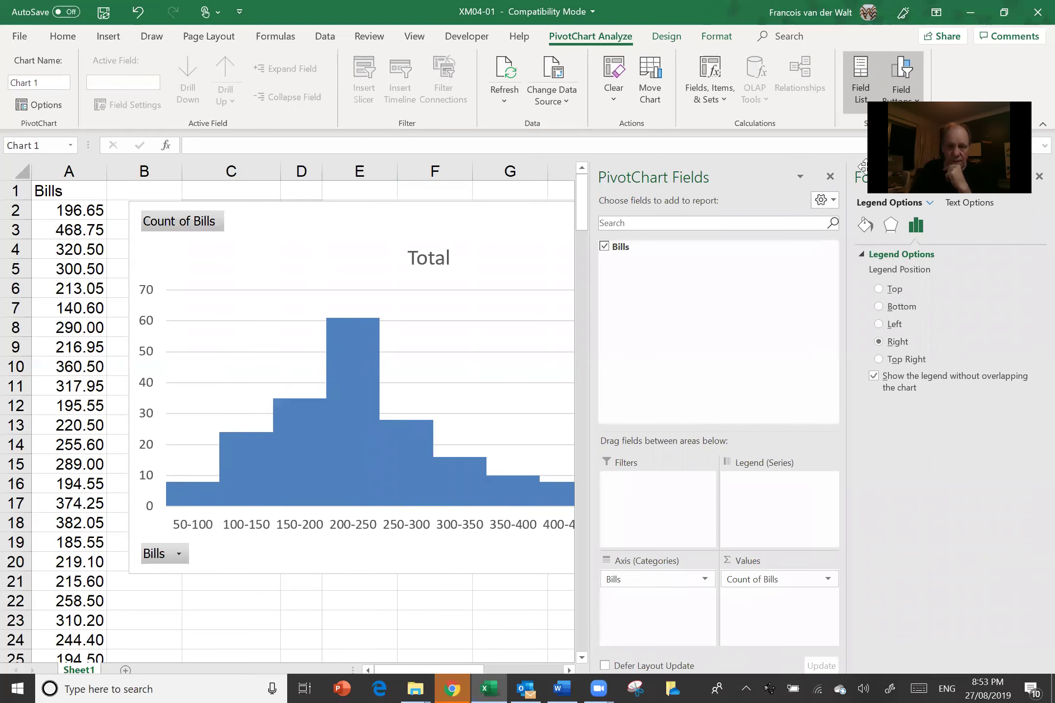
key(Delete)
click(831, 180)
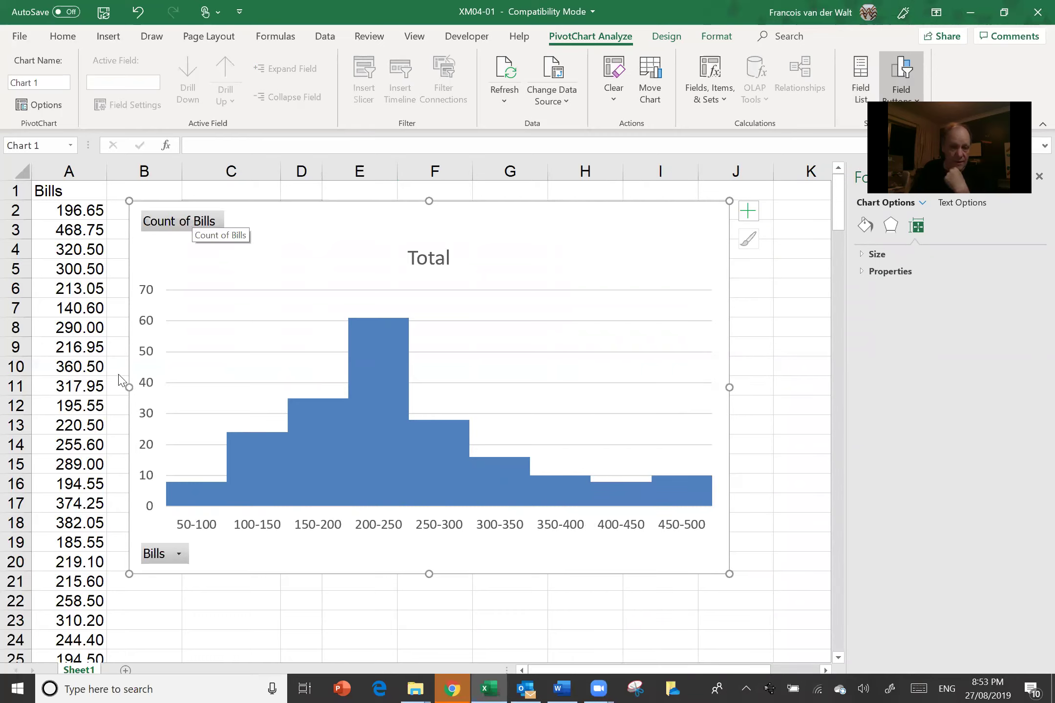
Hide all field buttons on the chart
right_click(194, 221)
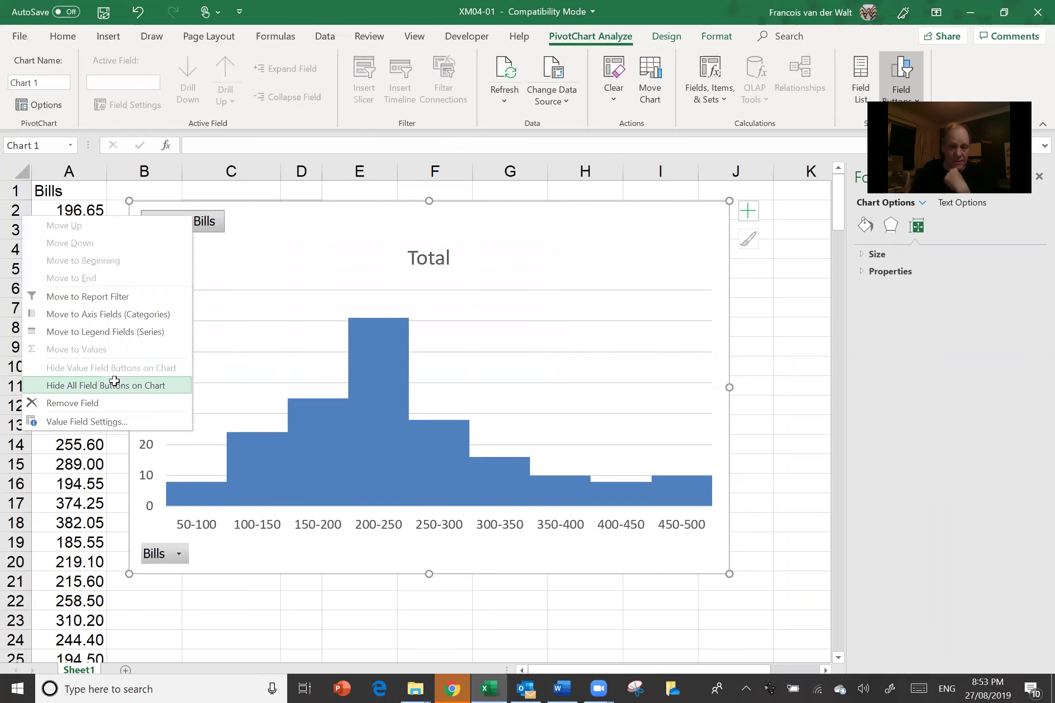
click(114, 381)
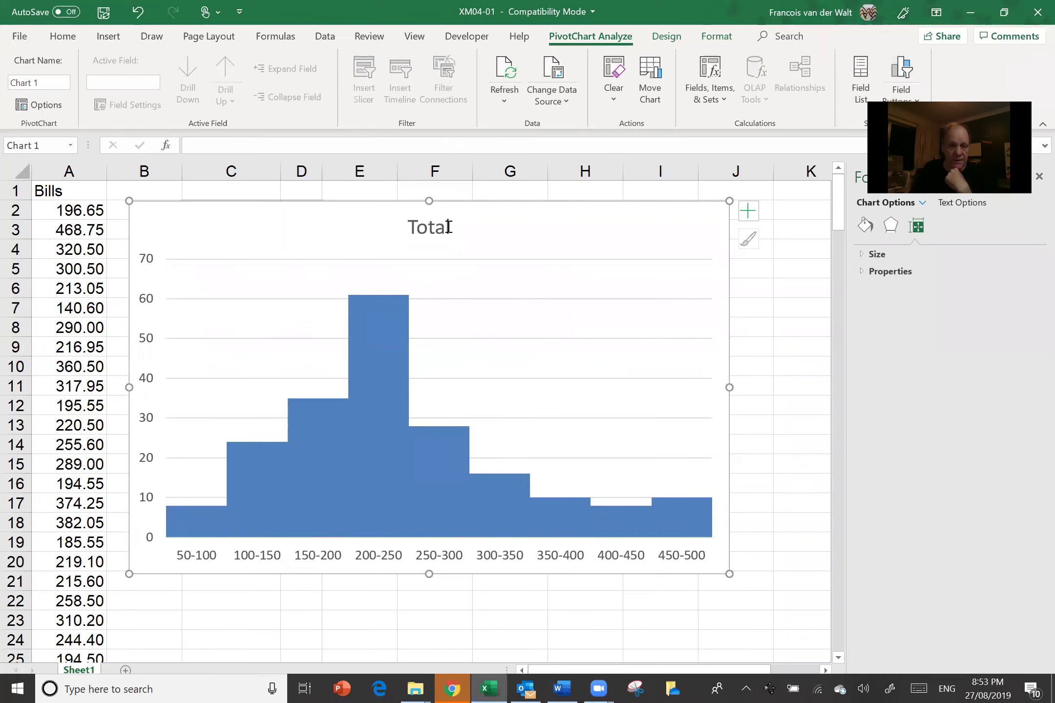
Replace the chart title with "Histogram of Bill Amounts"
click(448, 227)
double_click(386, 228)
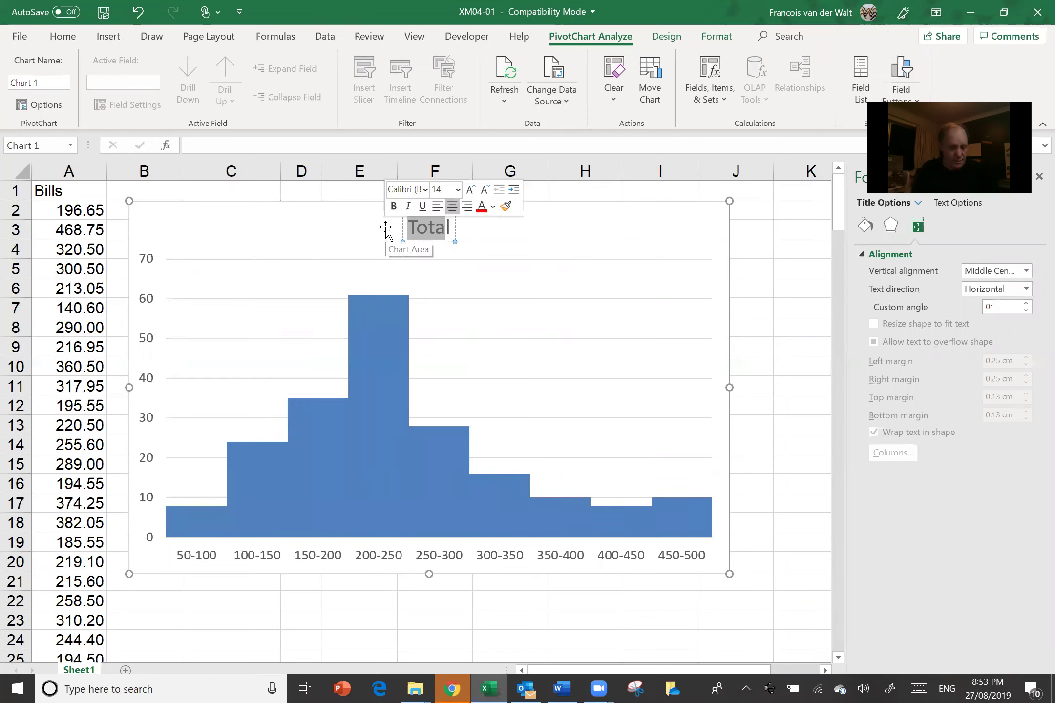
key(Delete)
text(Hisot)
key(BackSpace)
key(BackSpace)
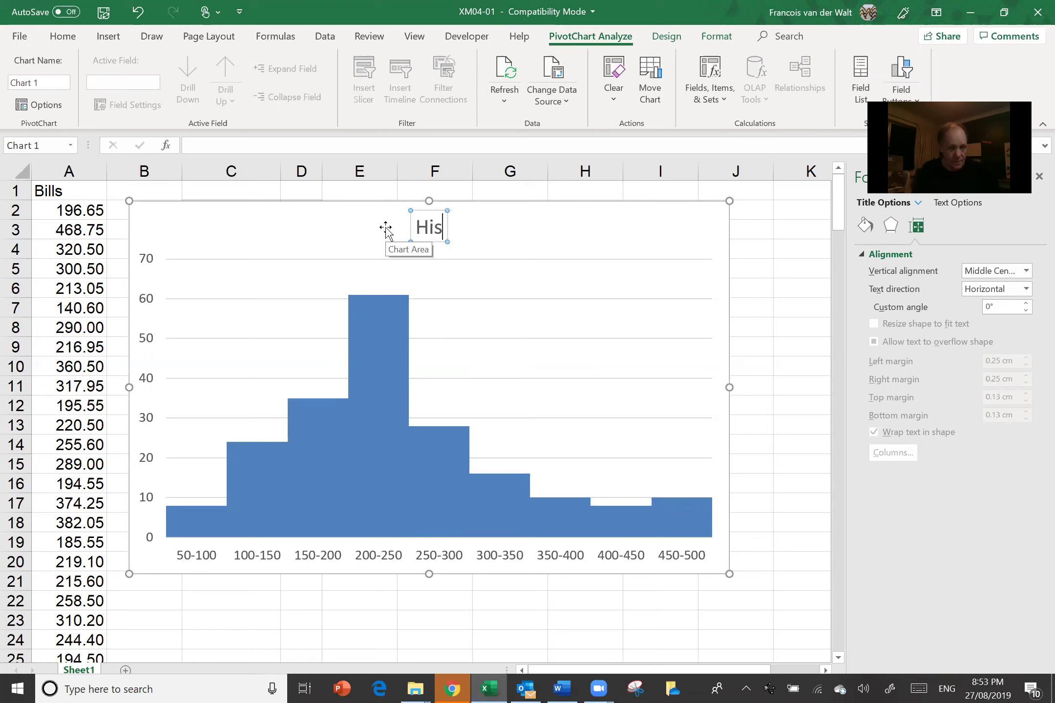
text(togram o)
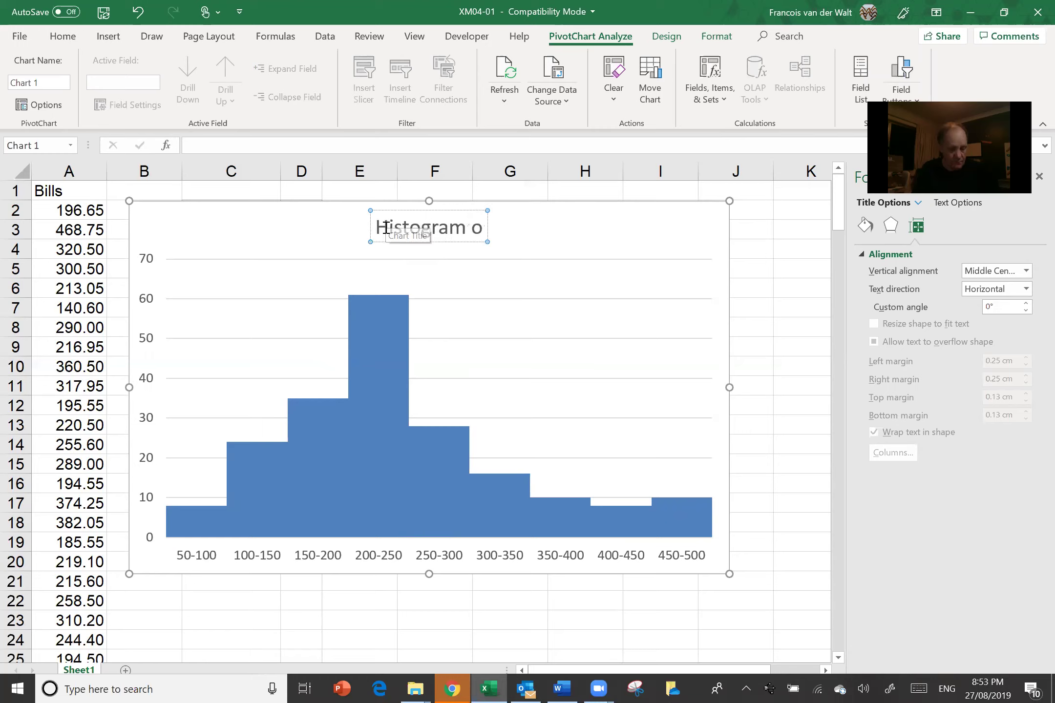
text(f Bill)
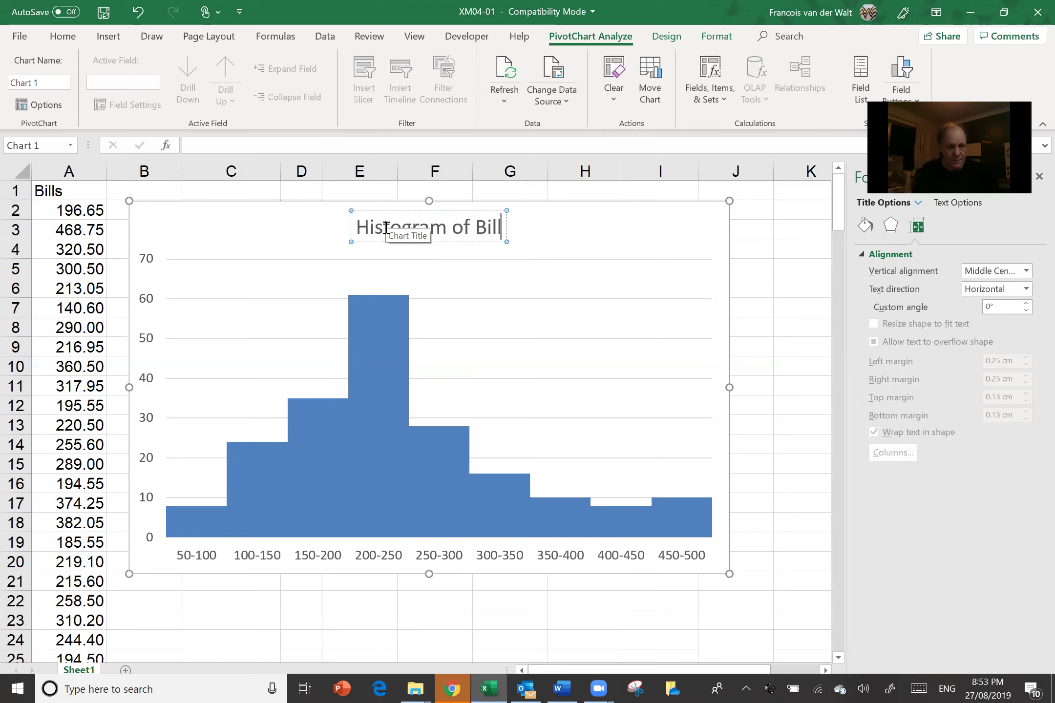
text( Amou)
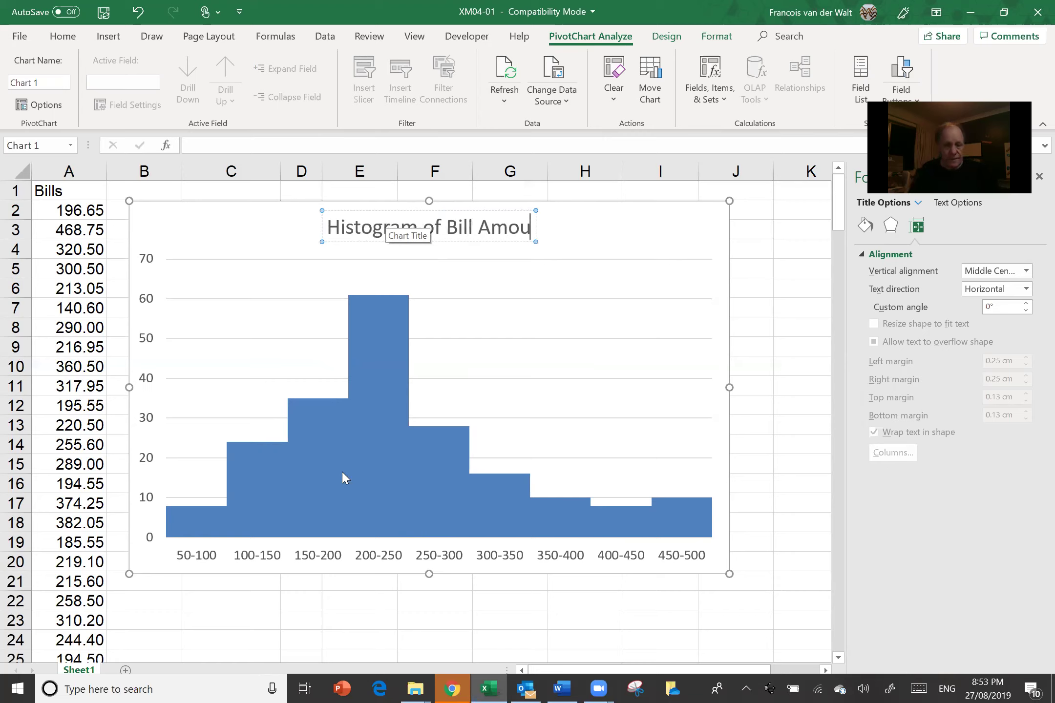
text(nts)
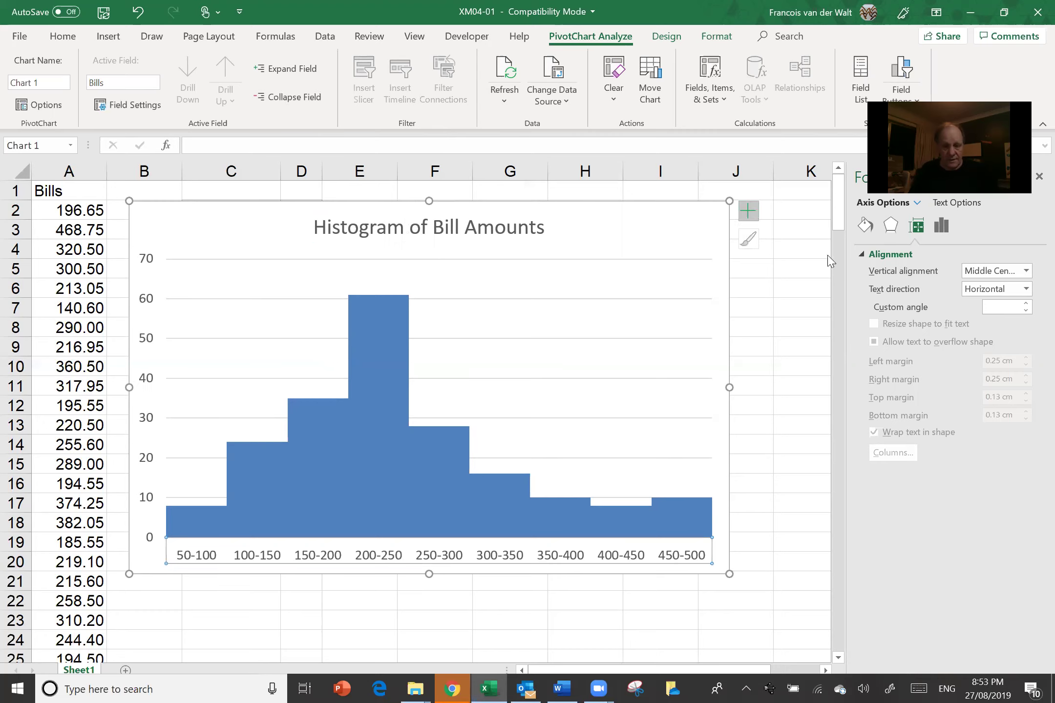
Add axis titles to the chart and name the horizontal one "Bill Amount Interval"
click(749, 213)
click(816, 251)
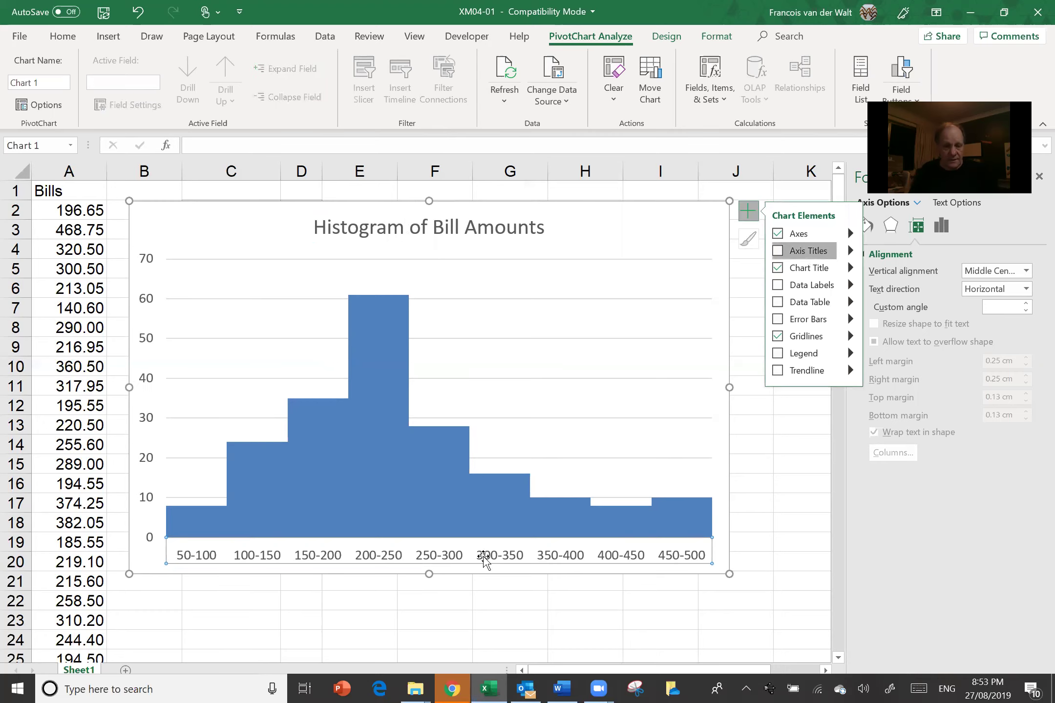
click(486, 547)
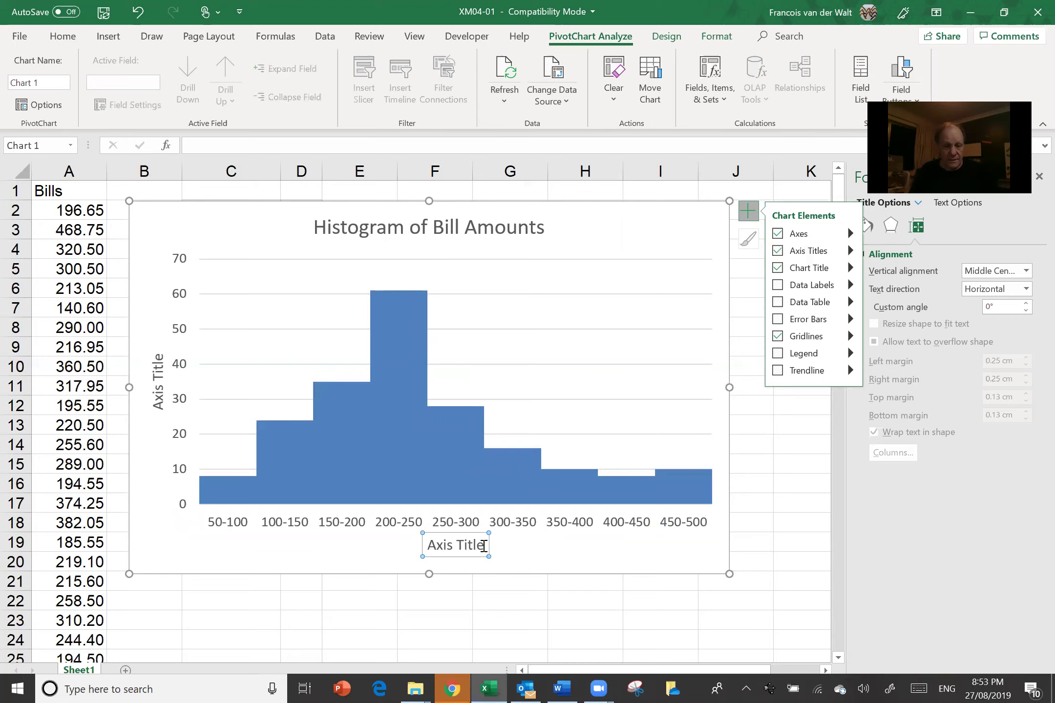
drag(417, 549, 671, 624)
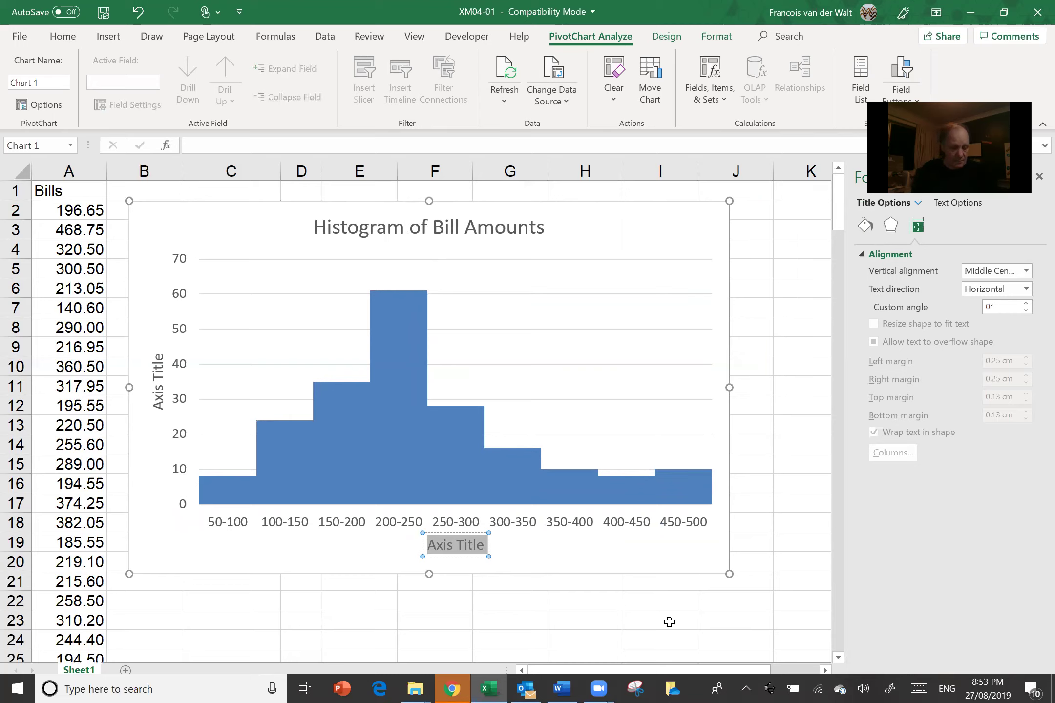
text(Bill AMoun)
key(BackSpace)
key(BackSpace)
key(BackSpace)
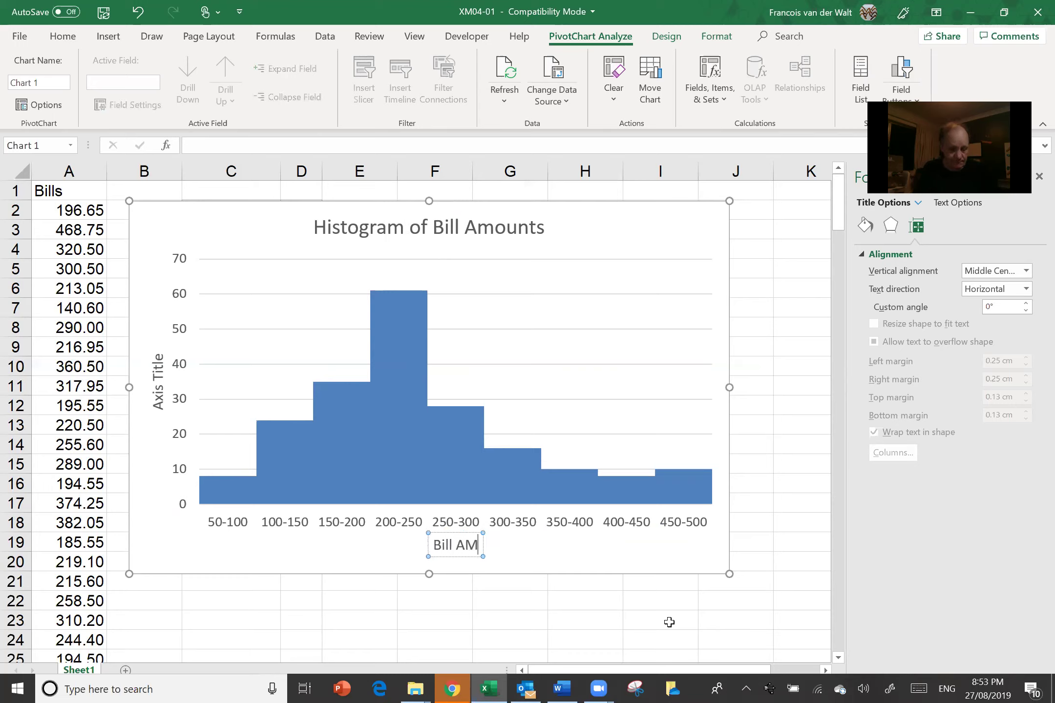
key(BackSpace)
text(mount)
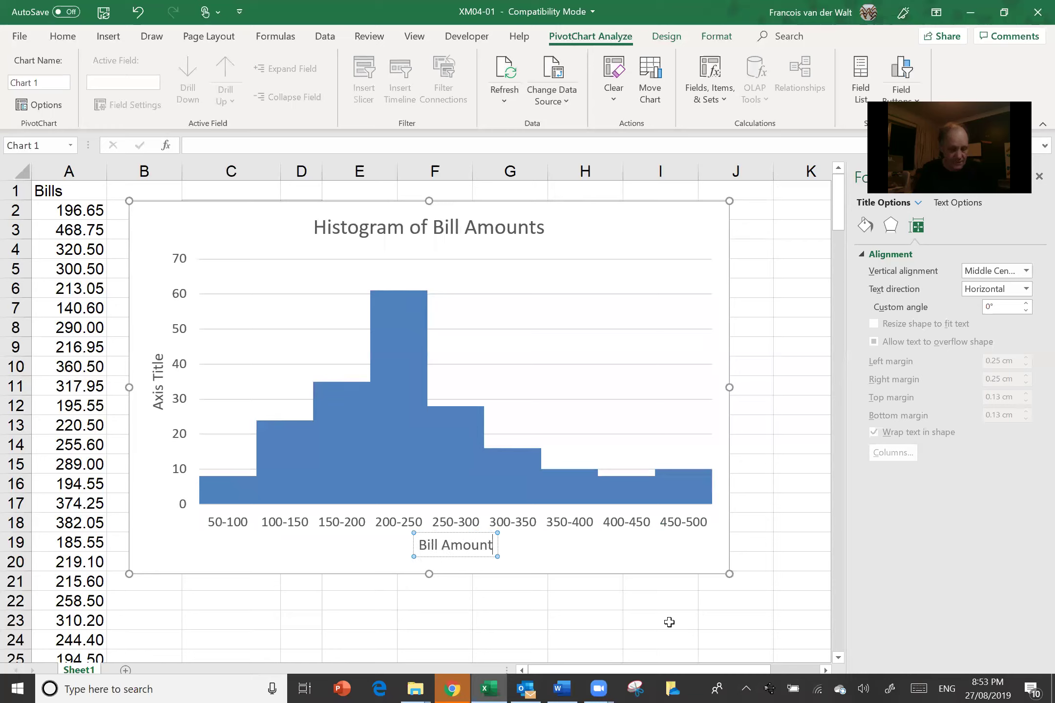
text( Inte)
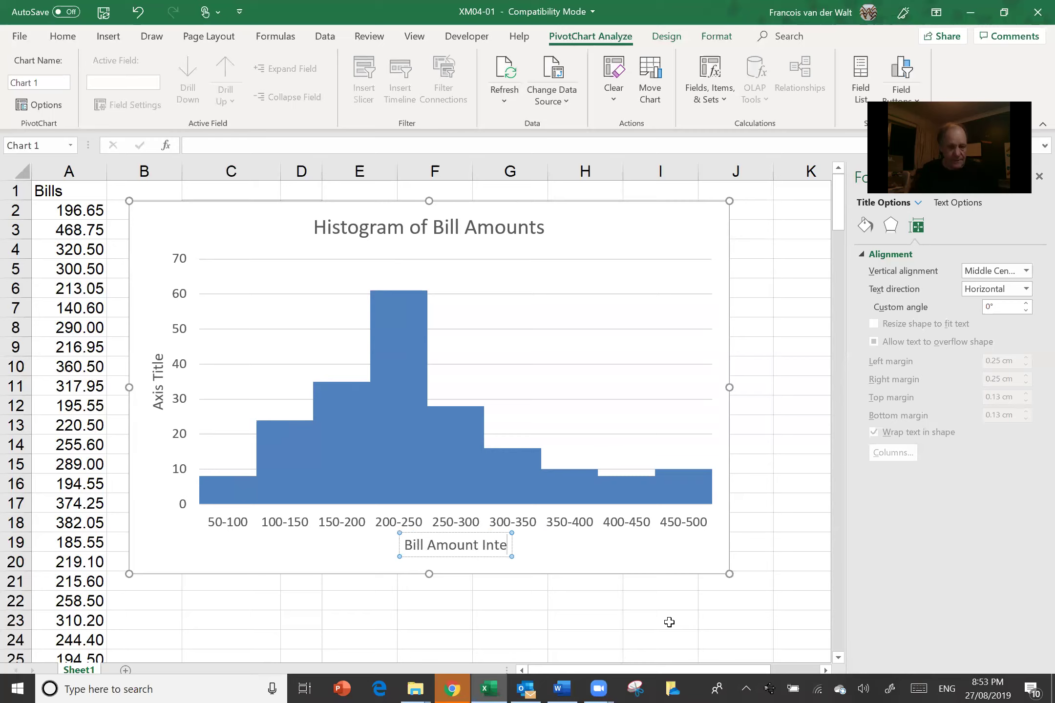
text(rval)
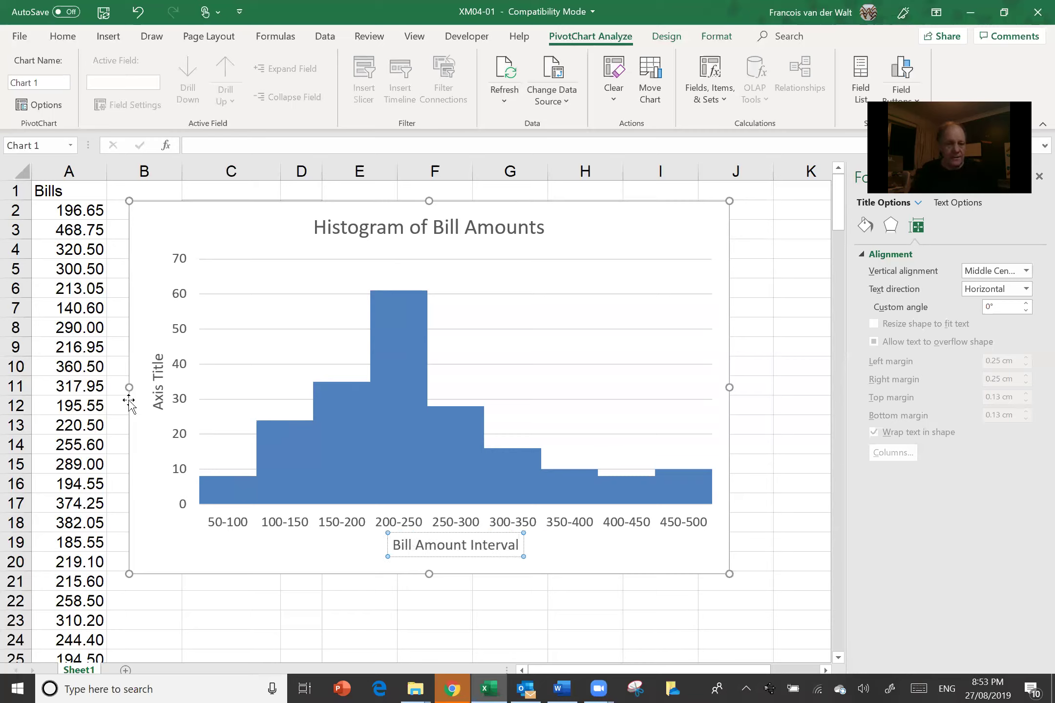
Rename the vertical axis title as "Frequency"
click(162, 390)
right_click(158, 404)
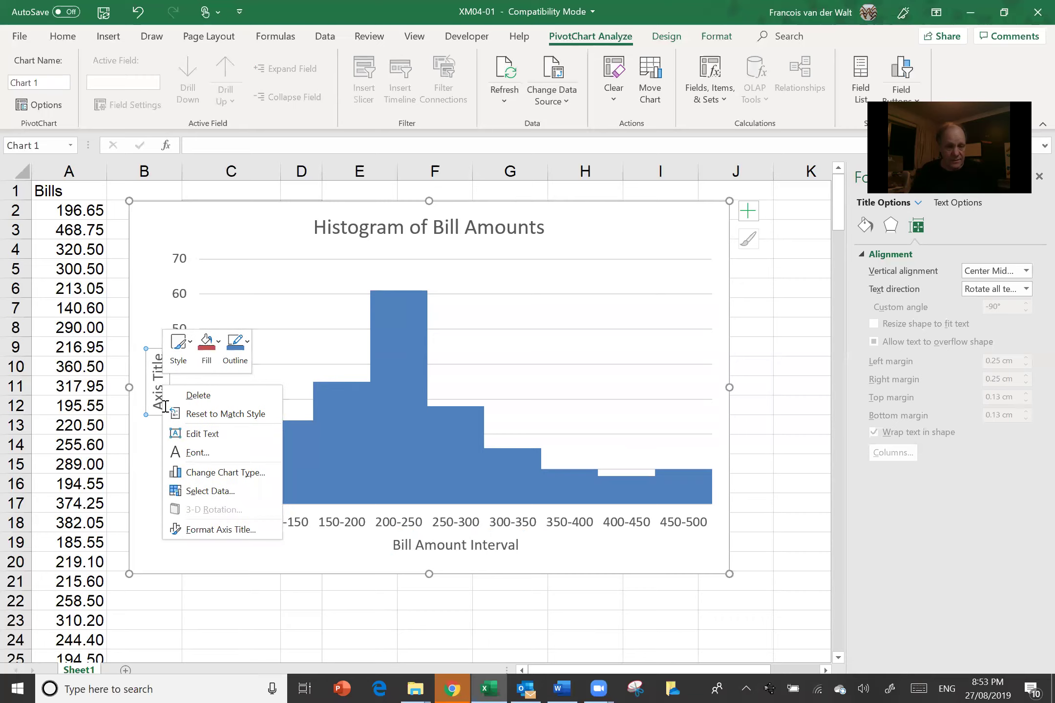
click(165, 406)
triple_click(156, 339)
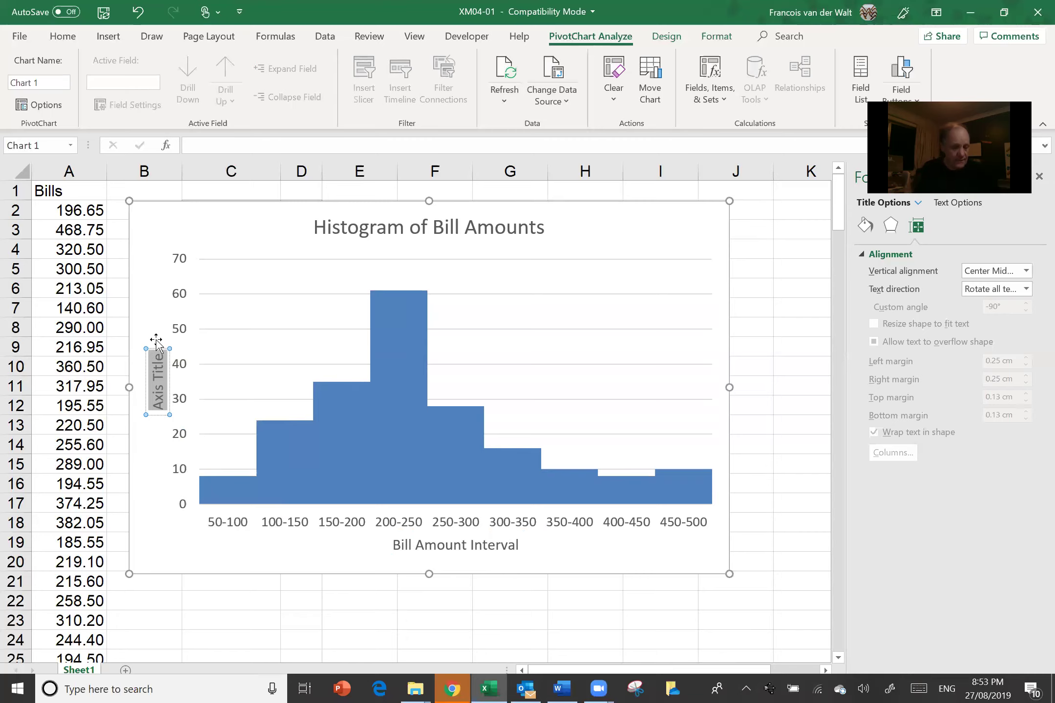
text(Frequency)
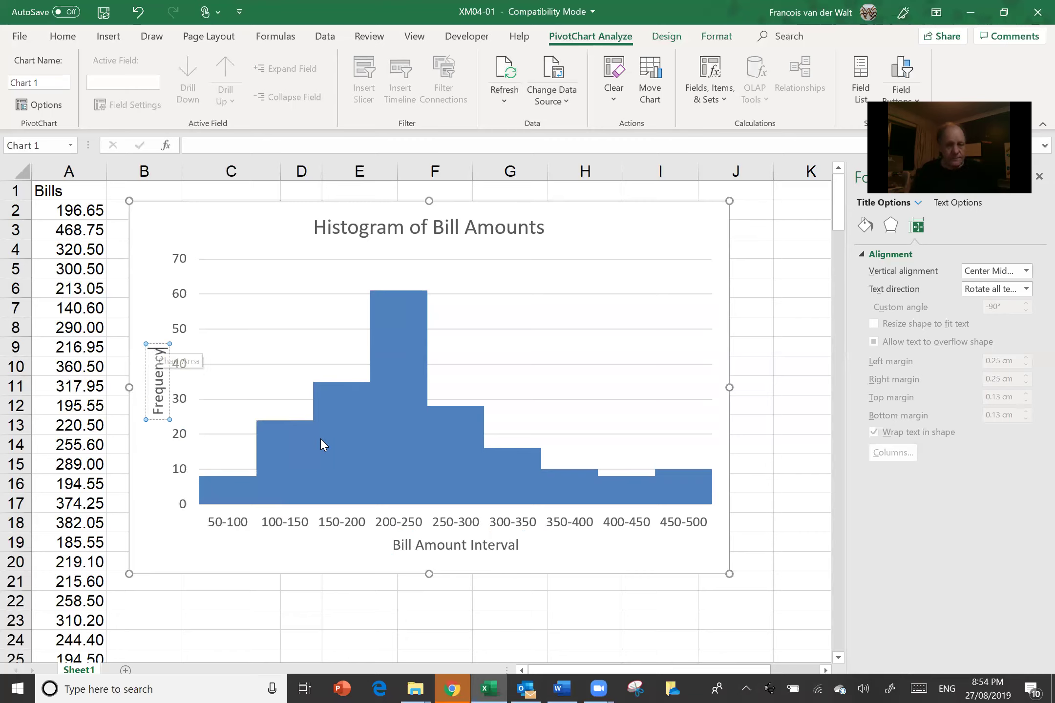
click(320, 437)
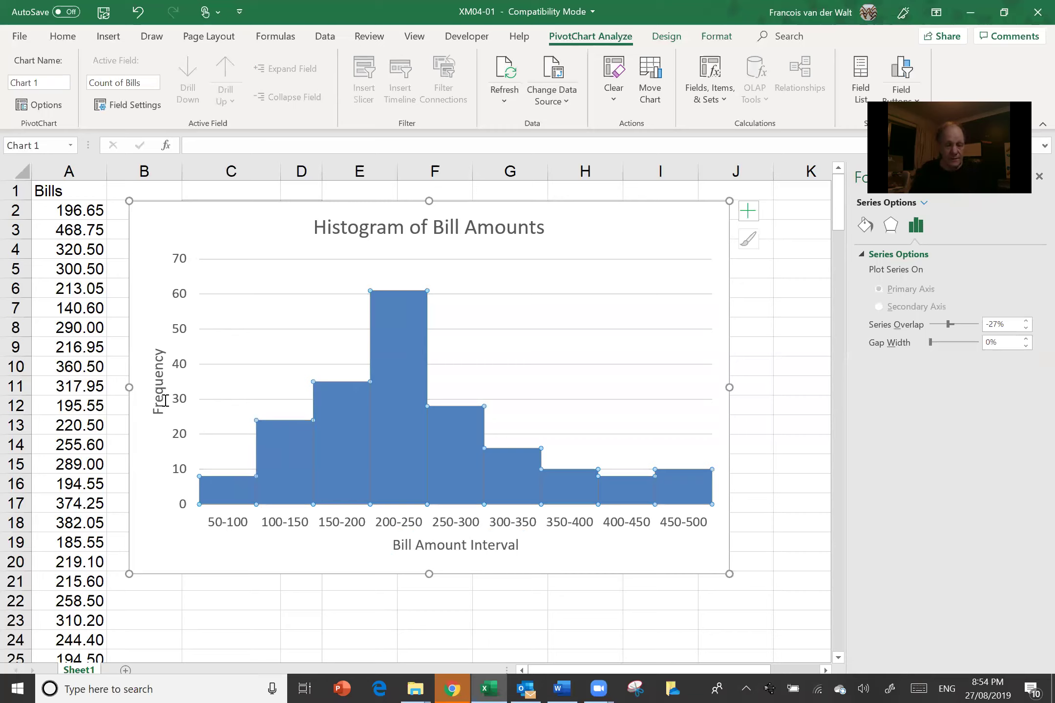
Increase the font size of the Frequency axis title and of the chart title
key(Up)
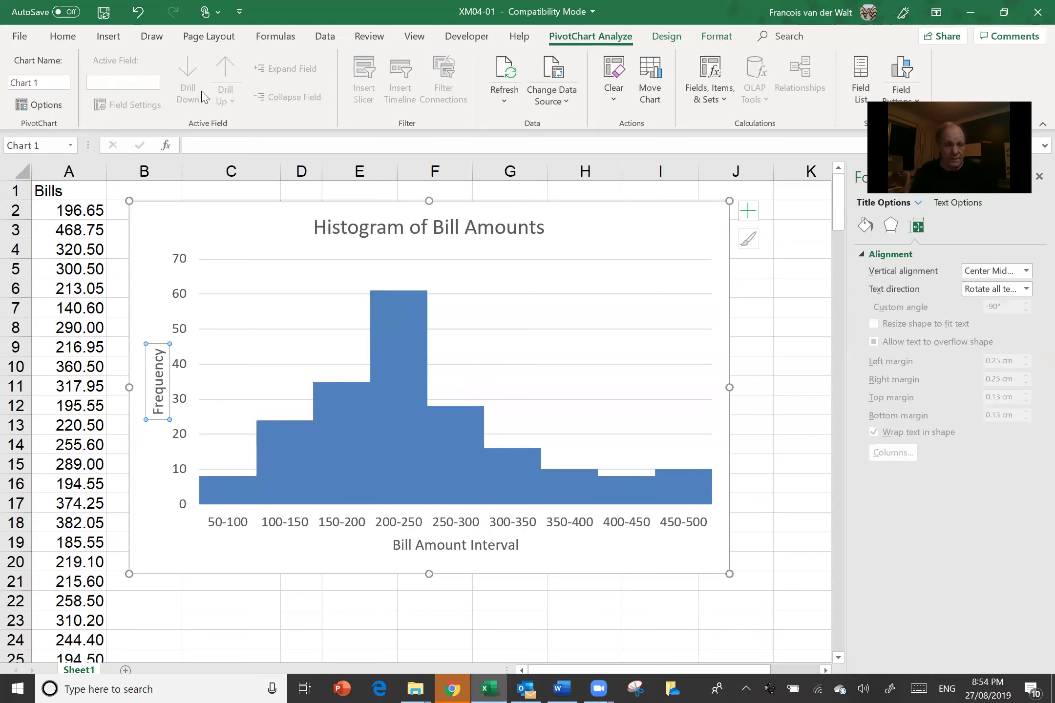
click(64, 37)
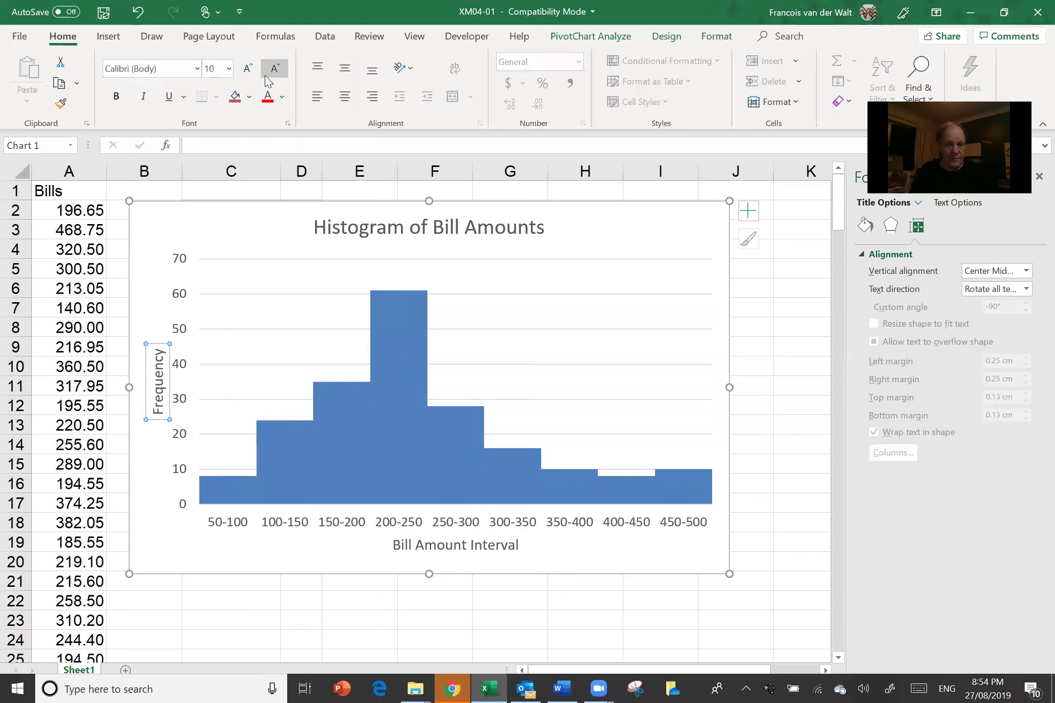
click(247, 68)
click(247, 68)
click(247, 69)
click(248, 69)
click(406, 229)
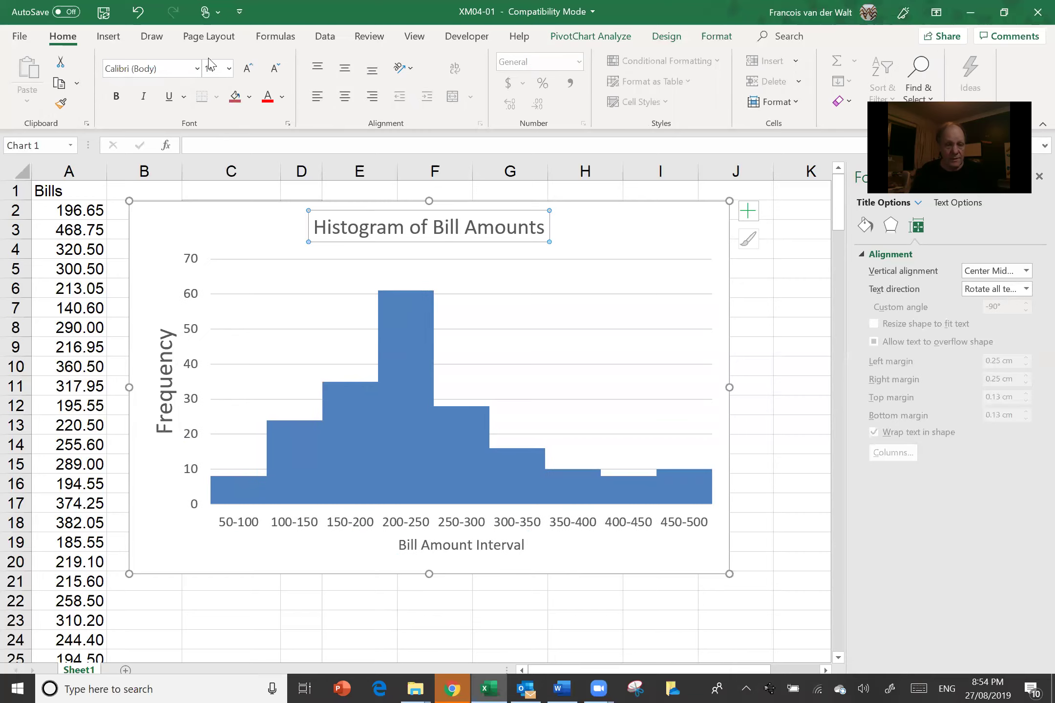
Enlarge the horizontal axis title to 11 pt and the class interval labels to 10.5 pt
click(459, 545)
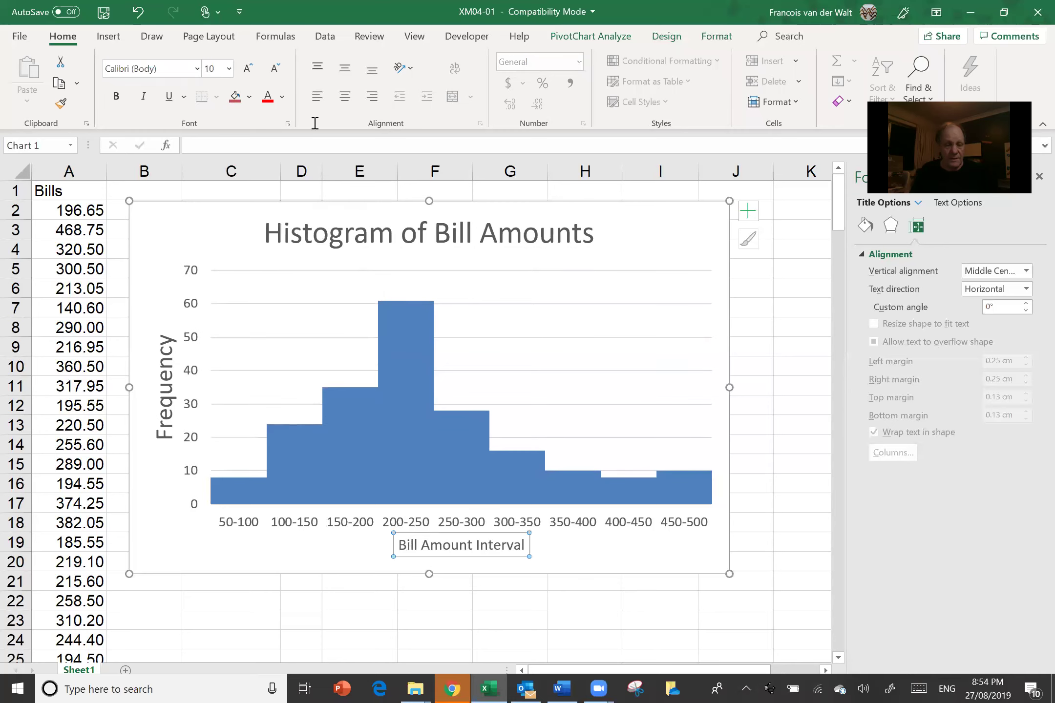
click(248, 68)
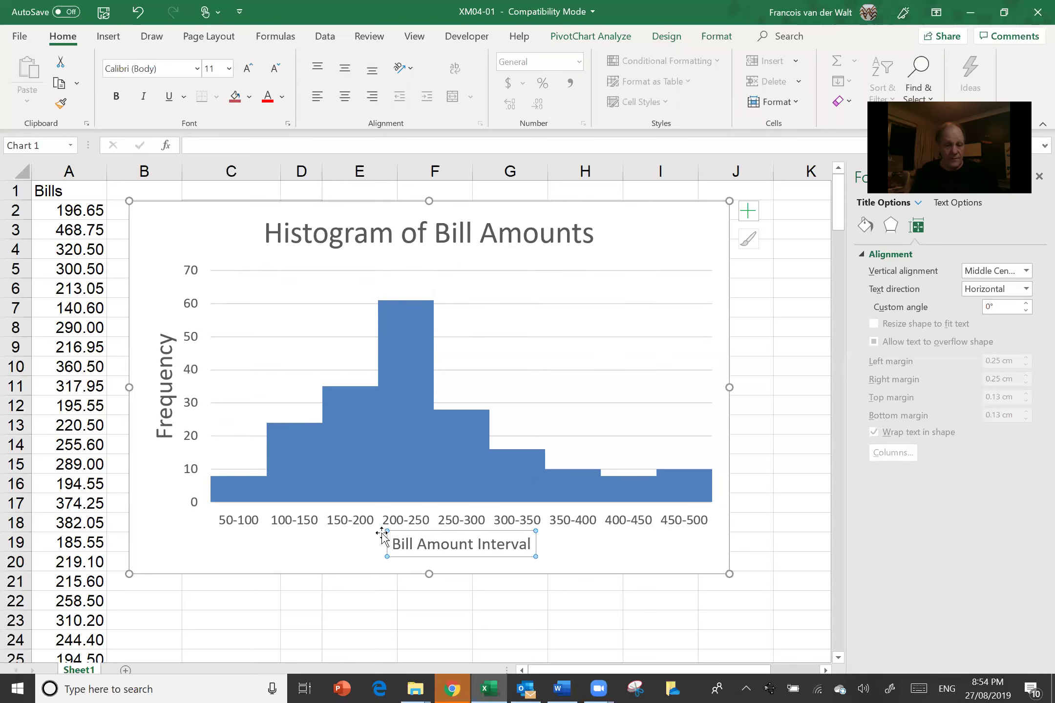
click(375, 528)
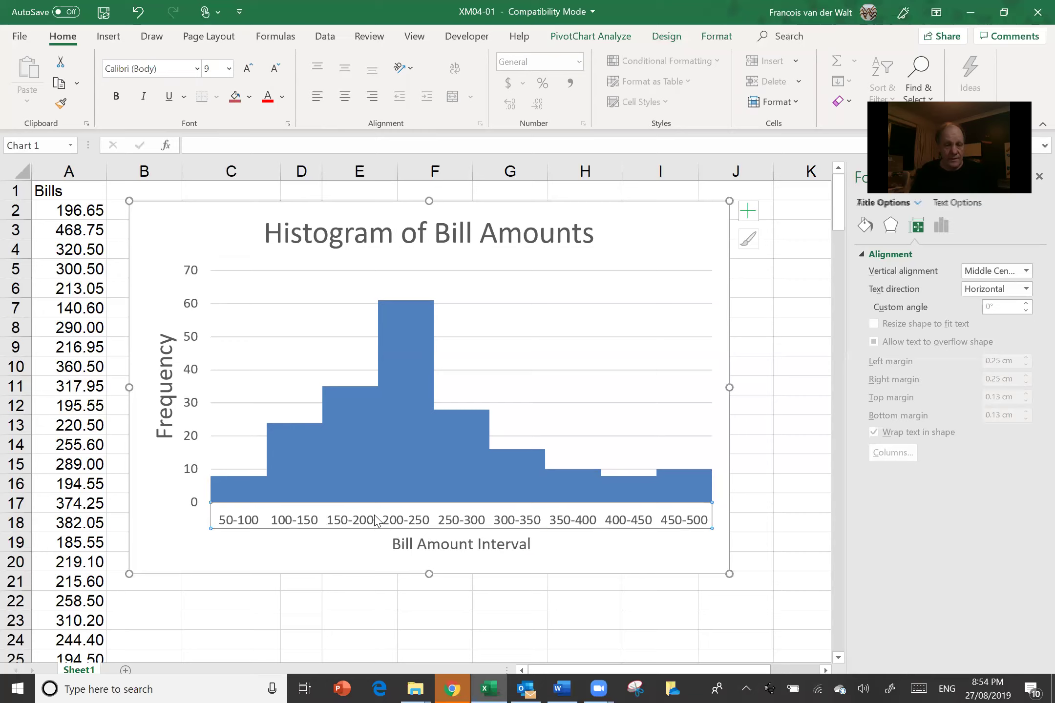
click(247, 68)
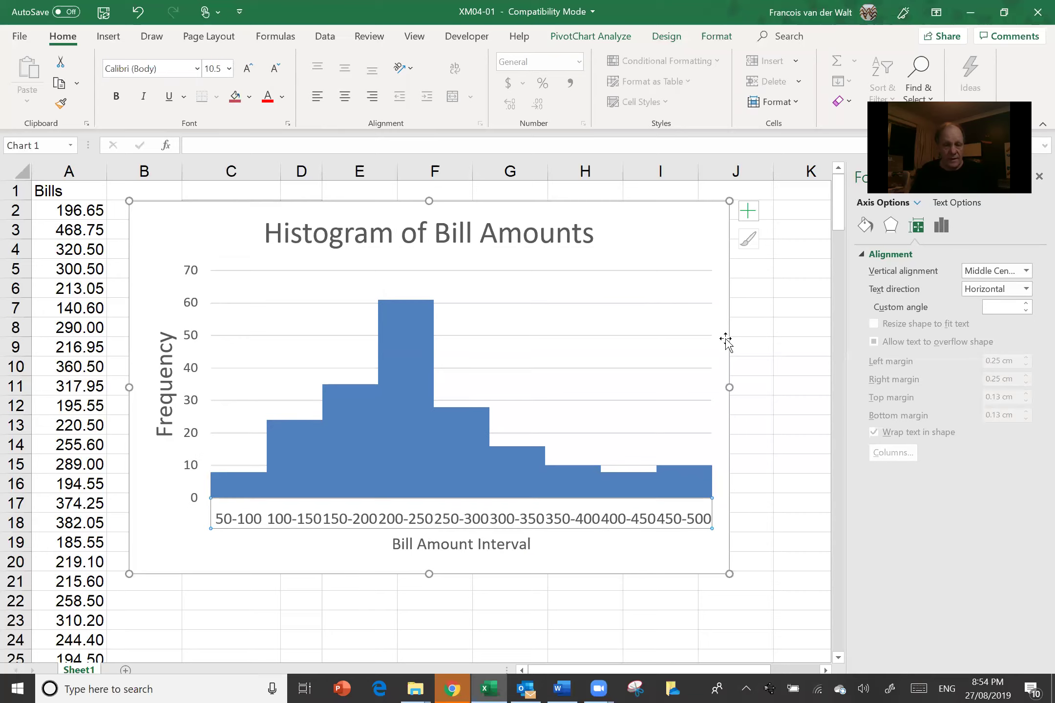
Give the chart's plot area a solid white fill
click(599, 283)
right_click(599, 283)
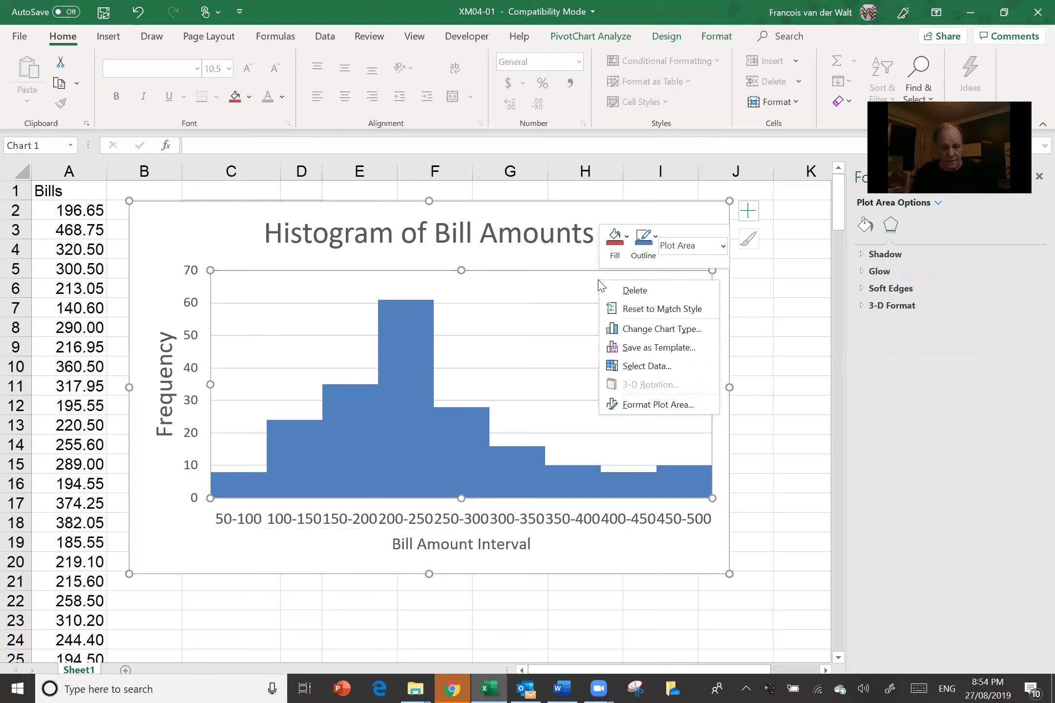
click(657, 405)
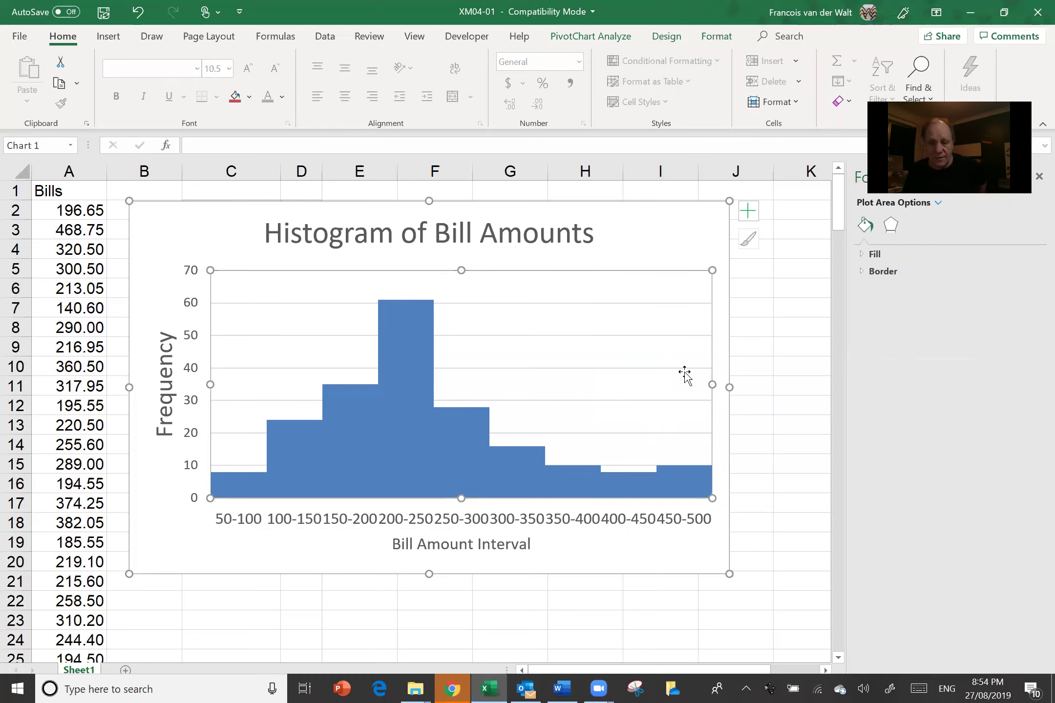
click(874, 255)
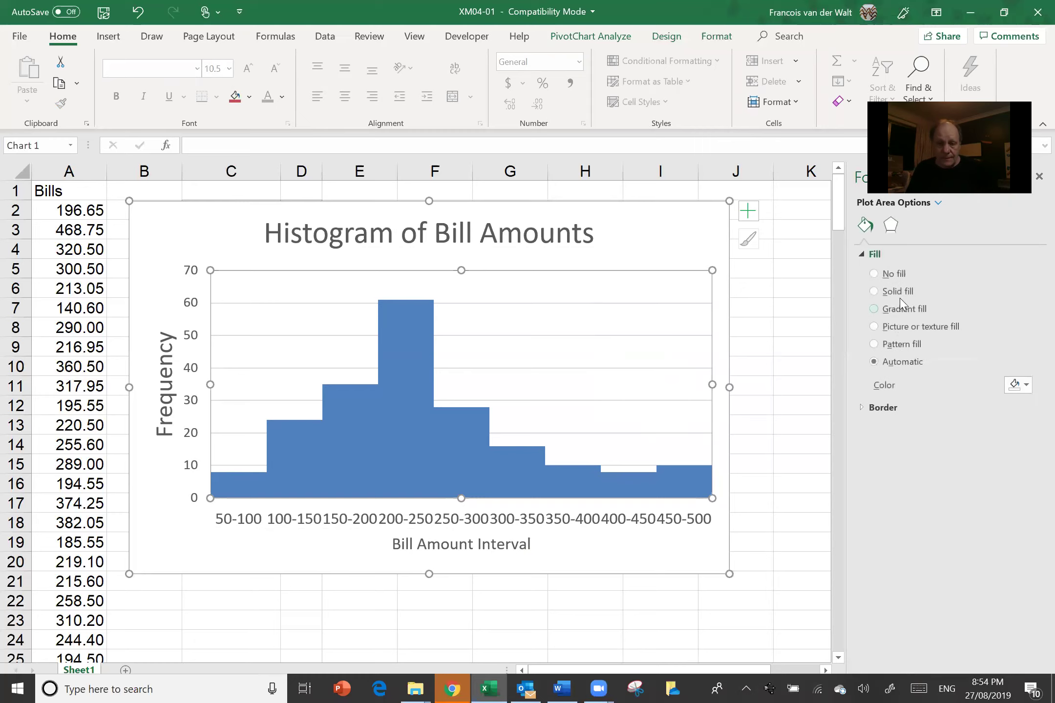
click(1008, 390)
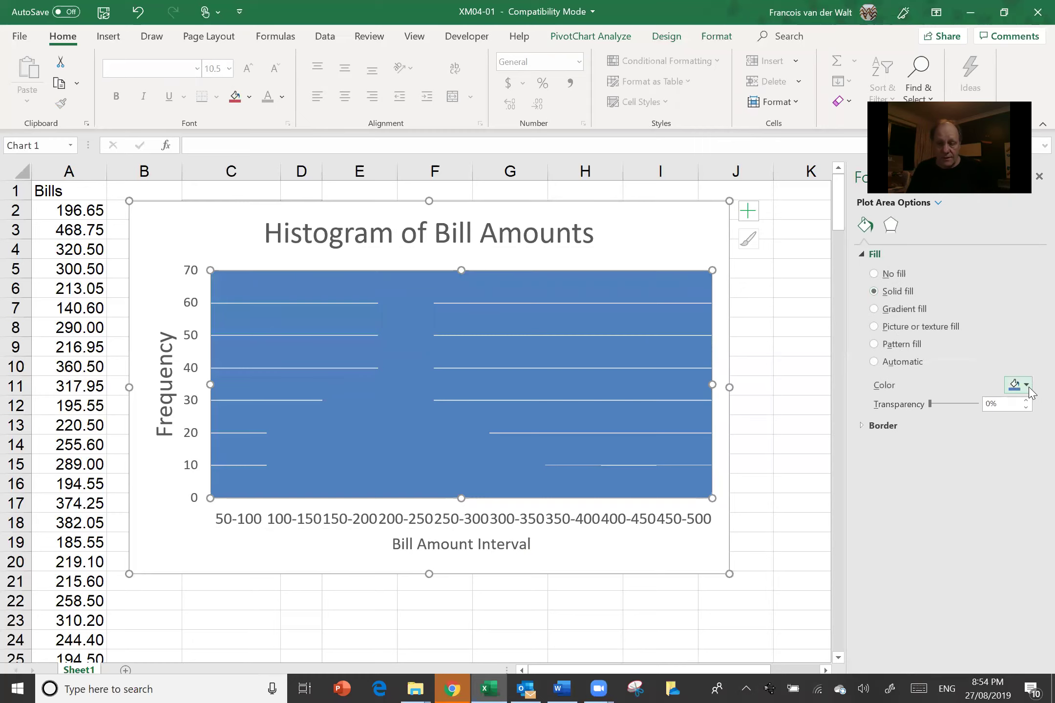
click(1028, 386)
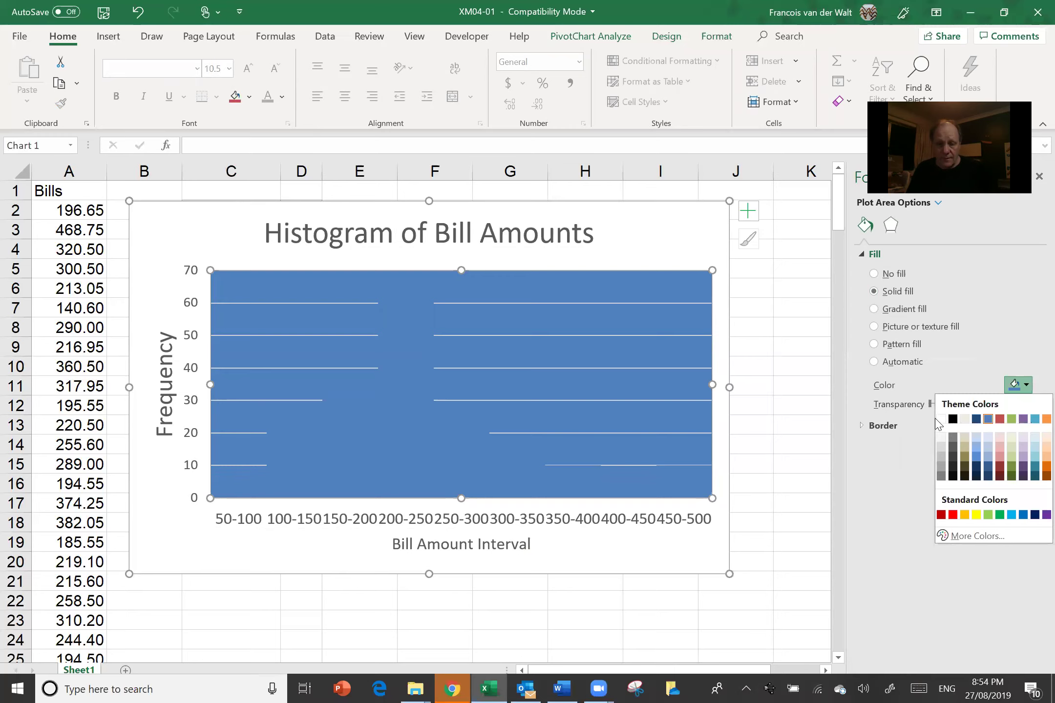
click(941, 419)
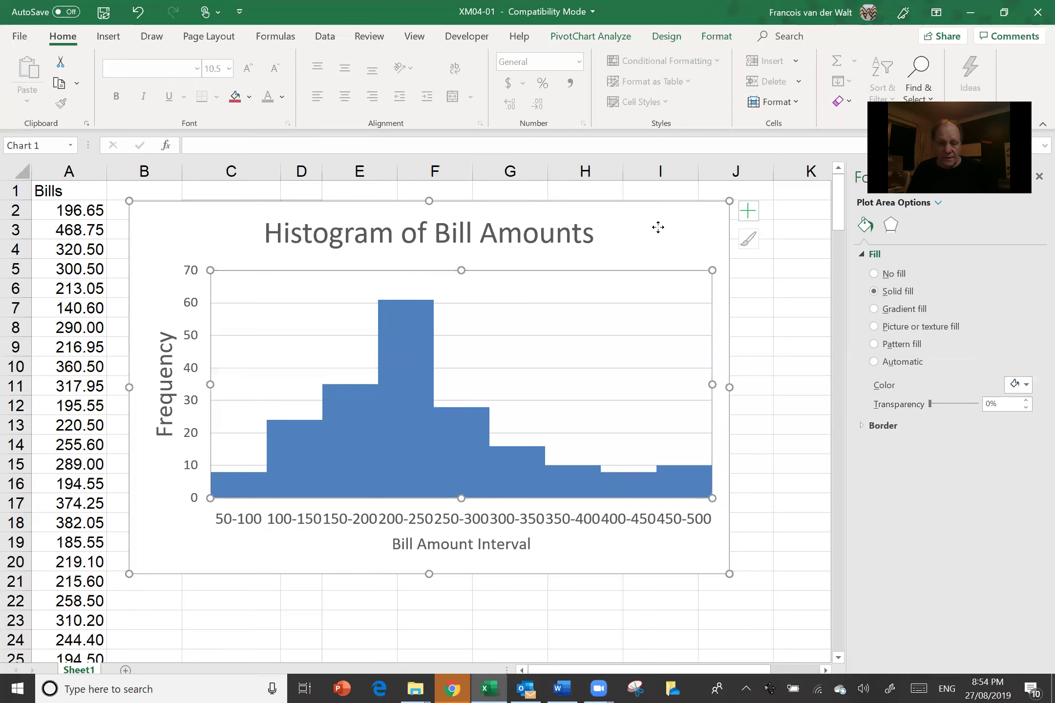
Fill the chart area around the plot with a solid light blue shade from the theme colors
right_click(658, 227)
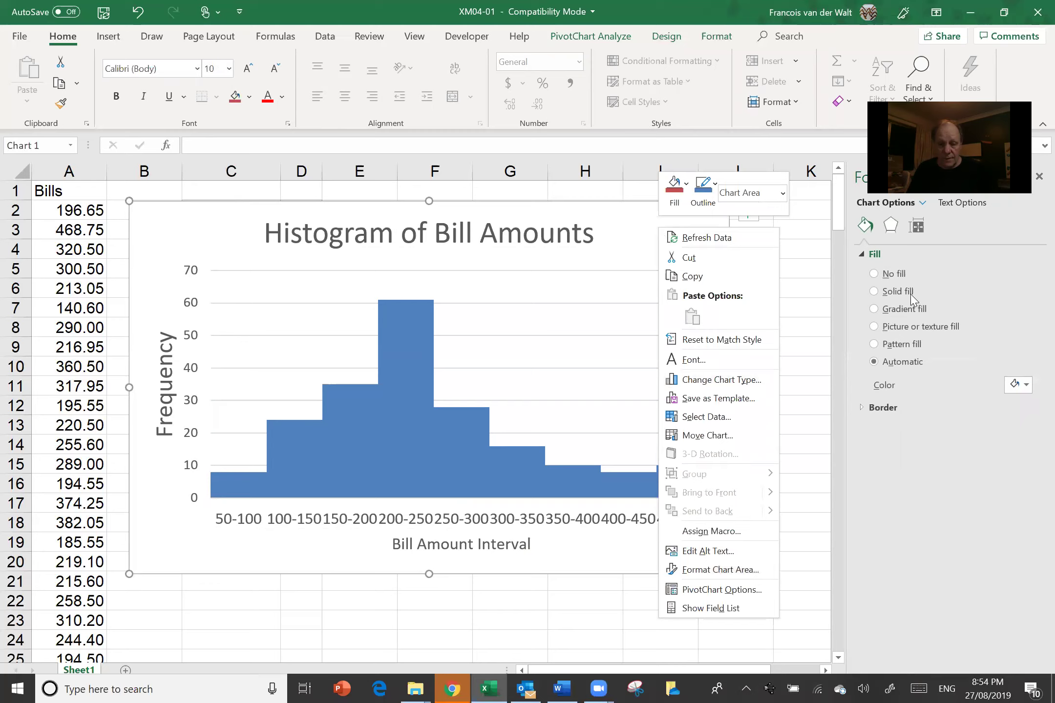
click(899, 292)
click(1018, 389)
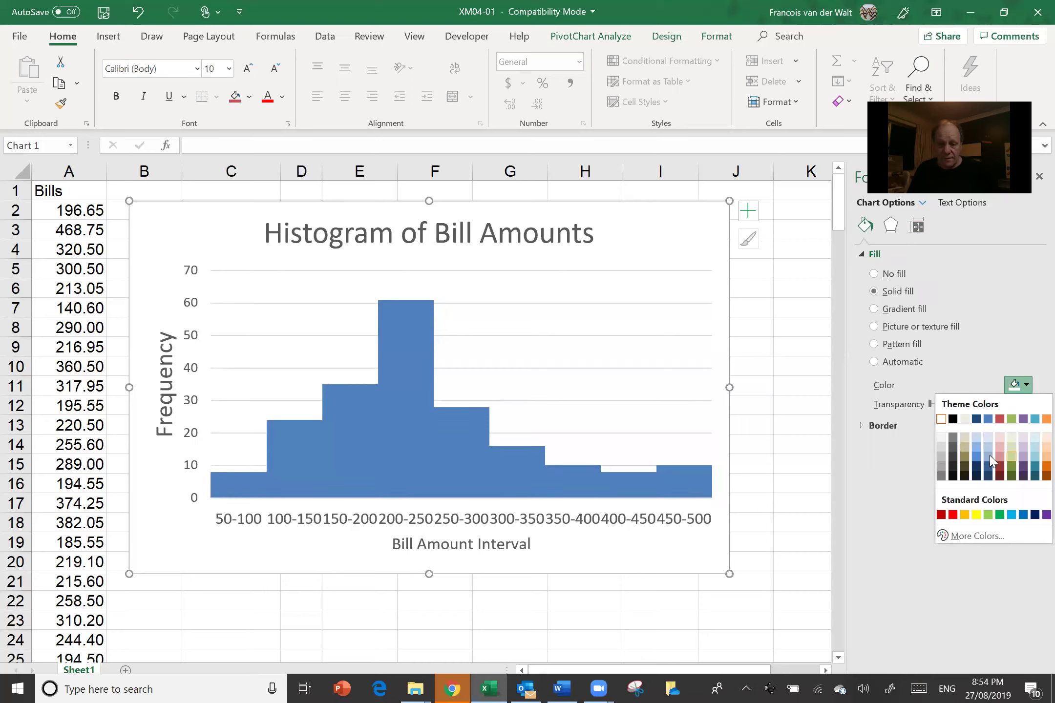
click(977, 447)
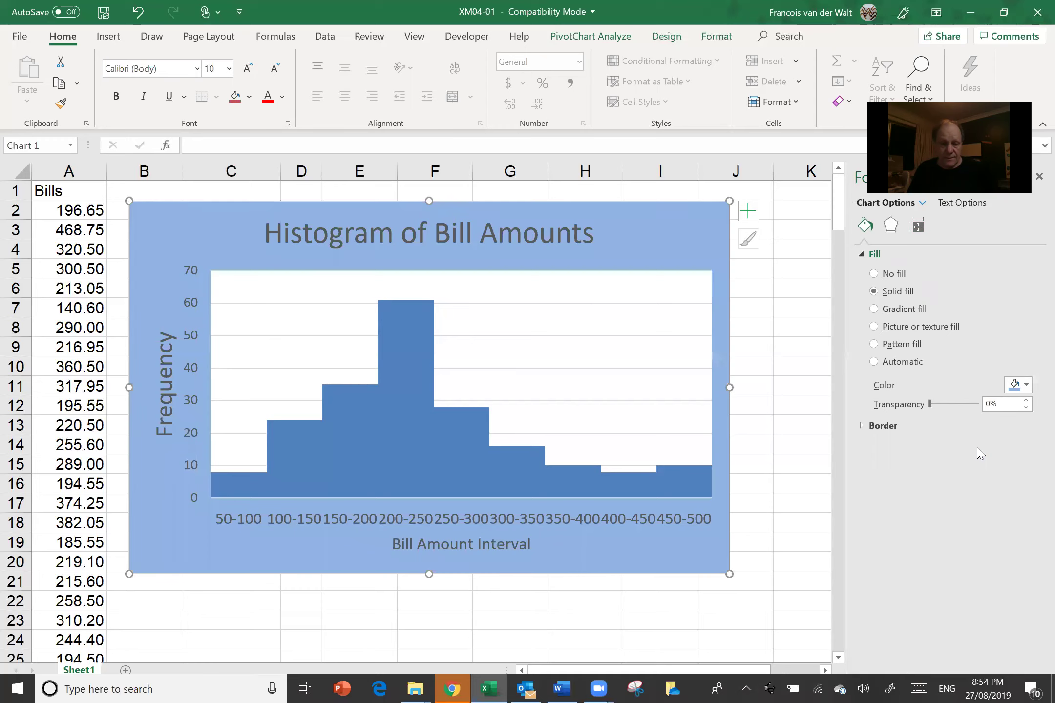
click(807, 453)
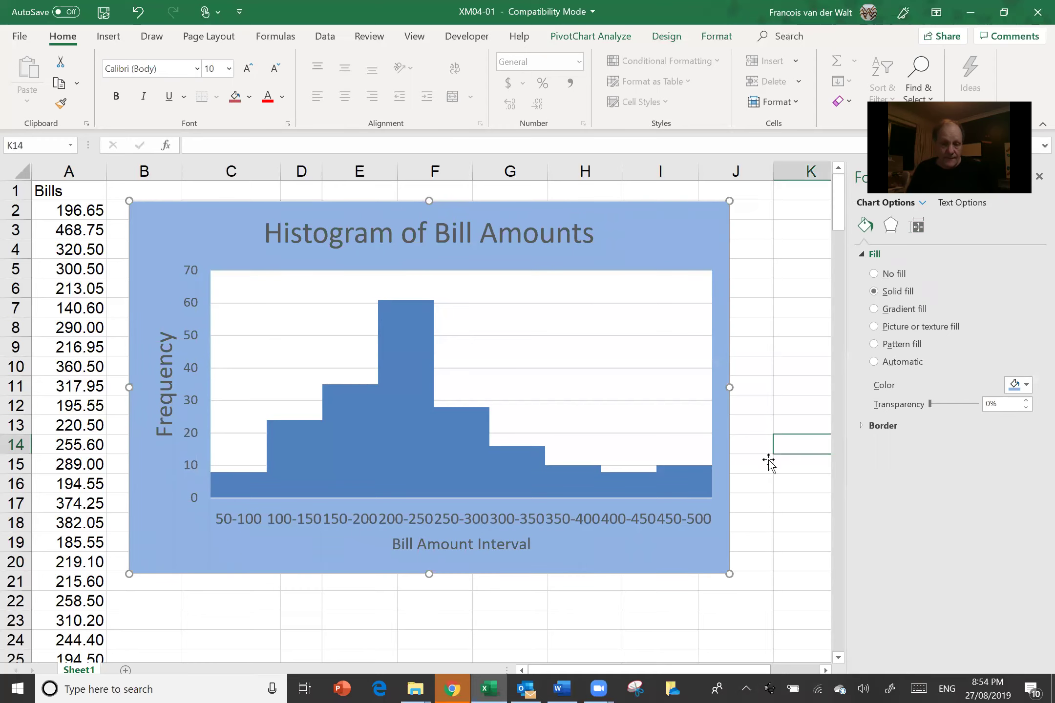
Add data labels to the histogram columns and move the chart down to uncover the upper rows of the PivotTable
click(412, 355)
right_click(413, 357)
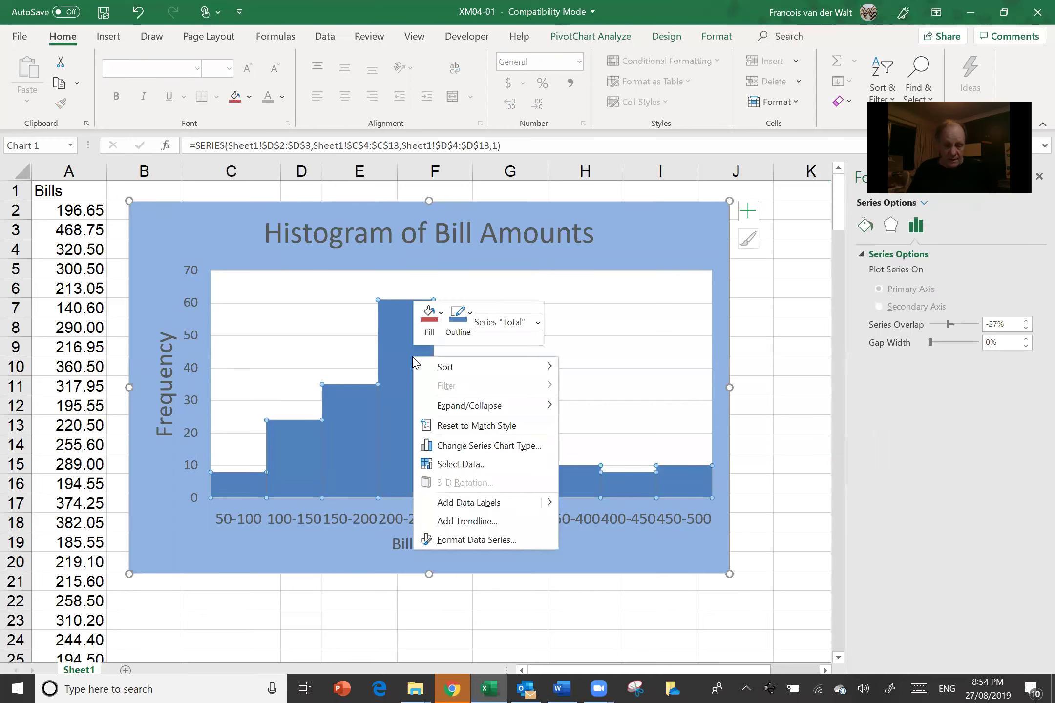
click(475, 508)
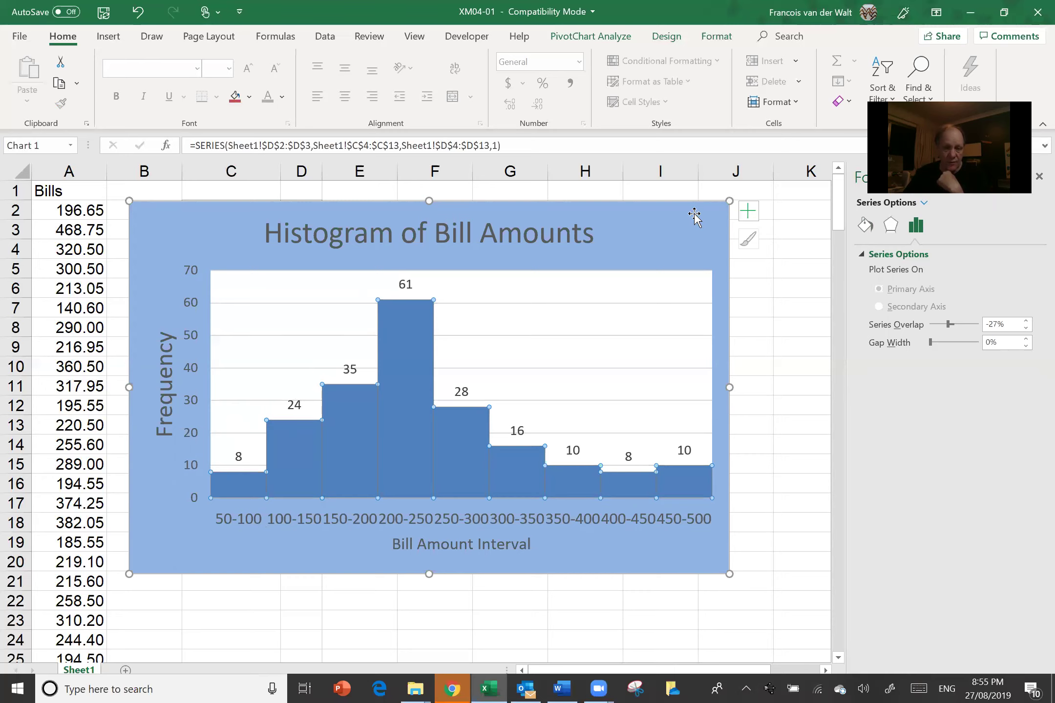
drag(683, 219, 611, 419)
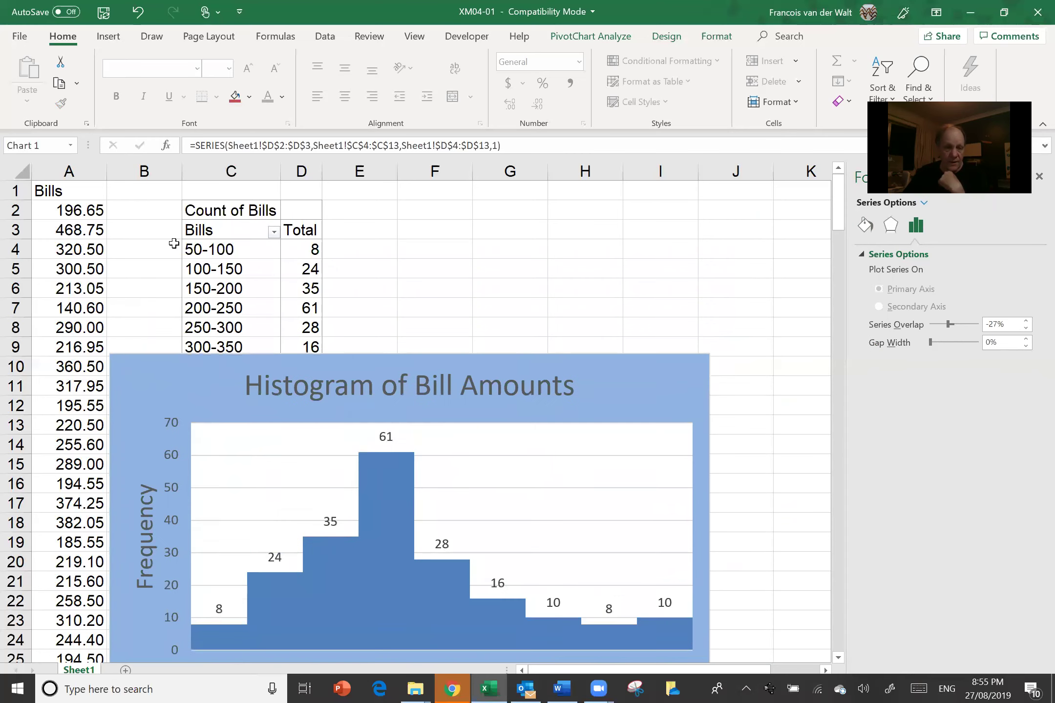
Try a value of 100 for the bill in A2 with a refreshed PivotTable, and undo both changes
click(81, 211)
text(100)
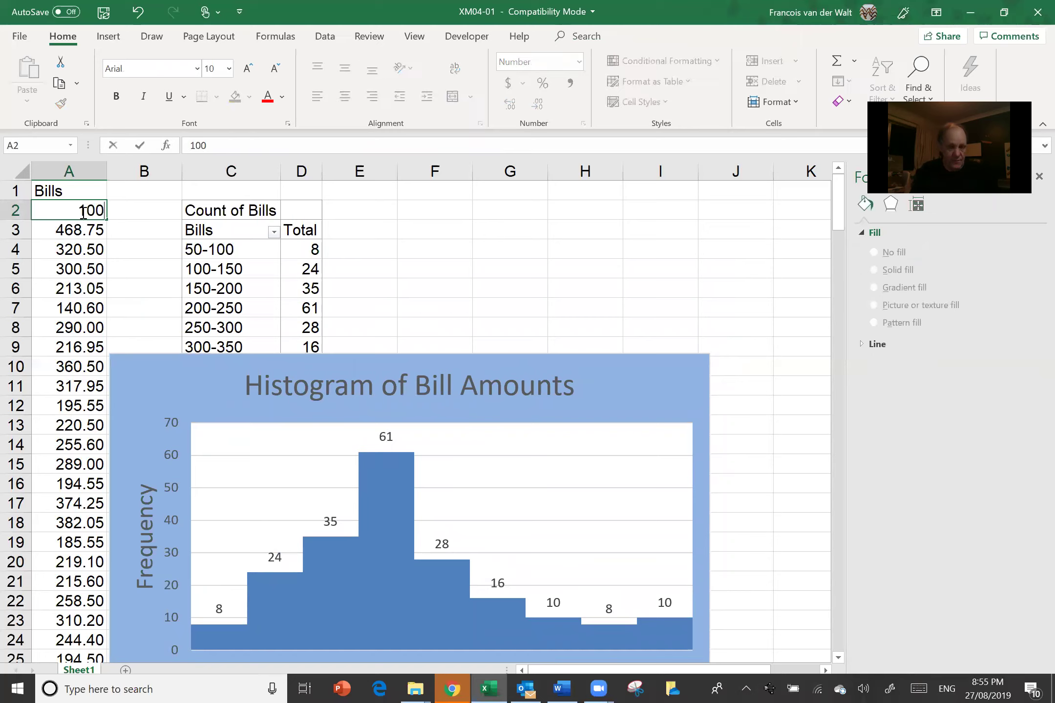
key(Return)
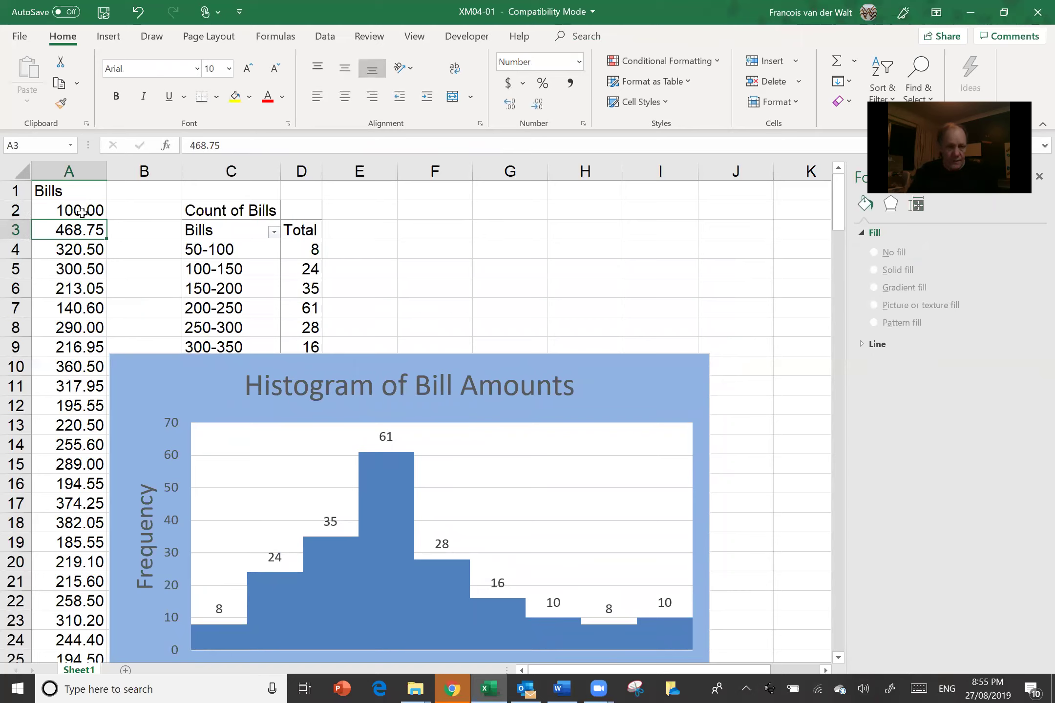
right_click(256, 254)
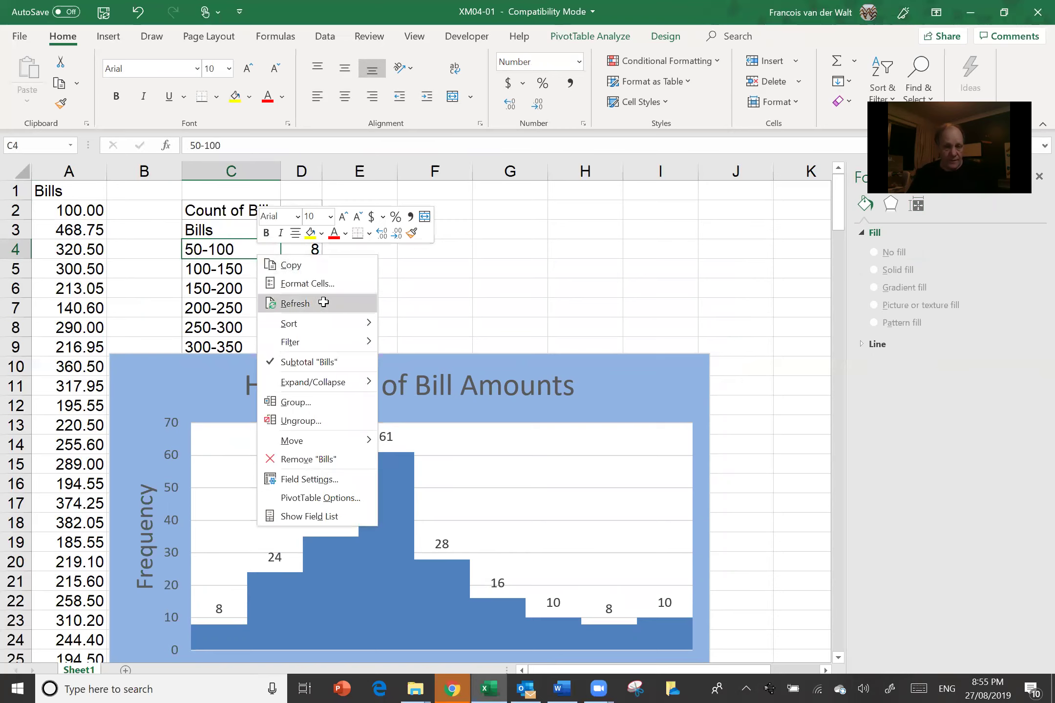
click(295, 303)
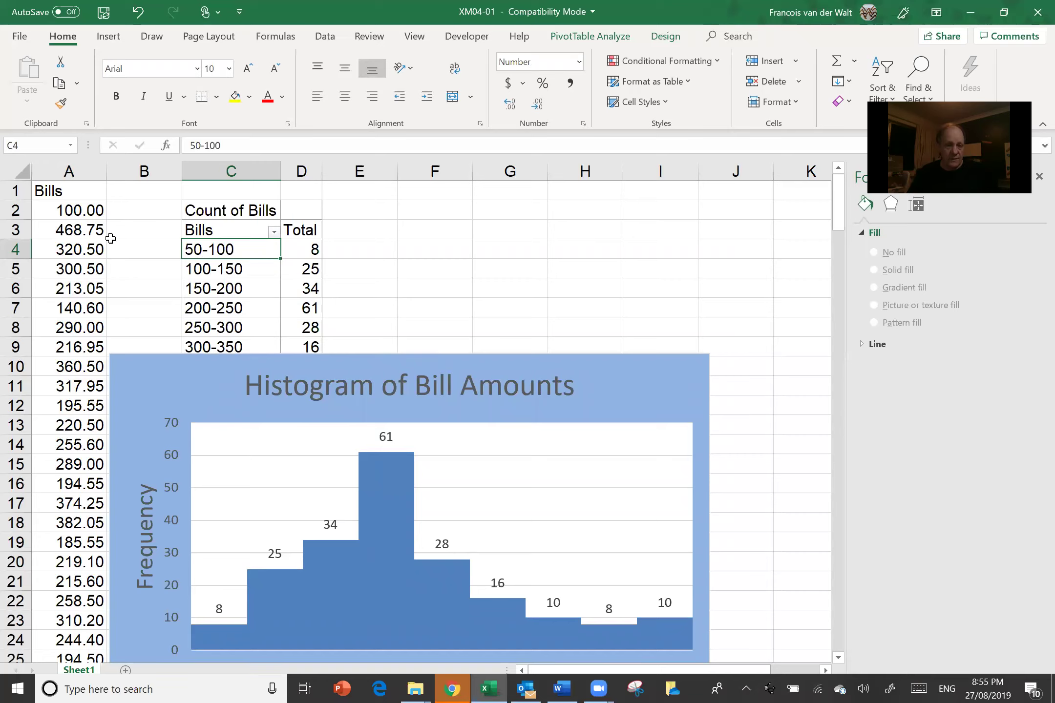
key(ctrl+z)
key(ctrl+z)
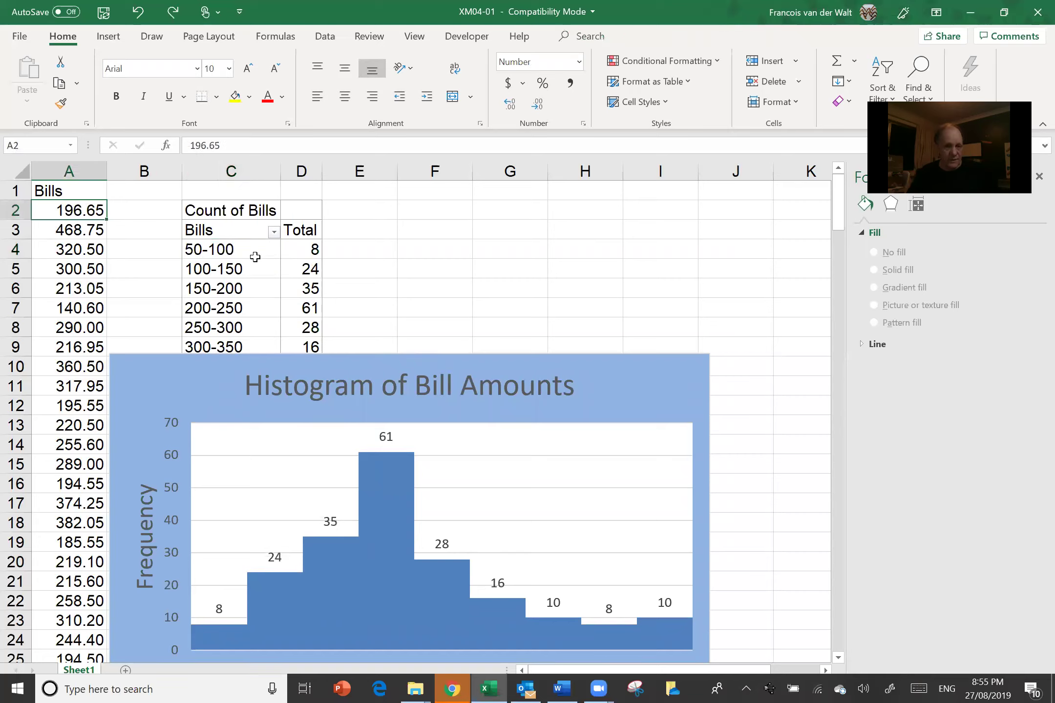
Relabel the 100-150 class in C5 as [100-150) and the 50-100 class in C4 as [50-100)
click(225, 272)
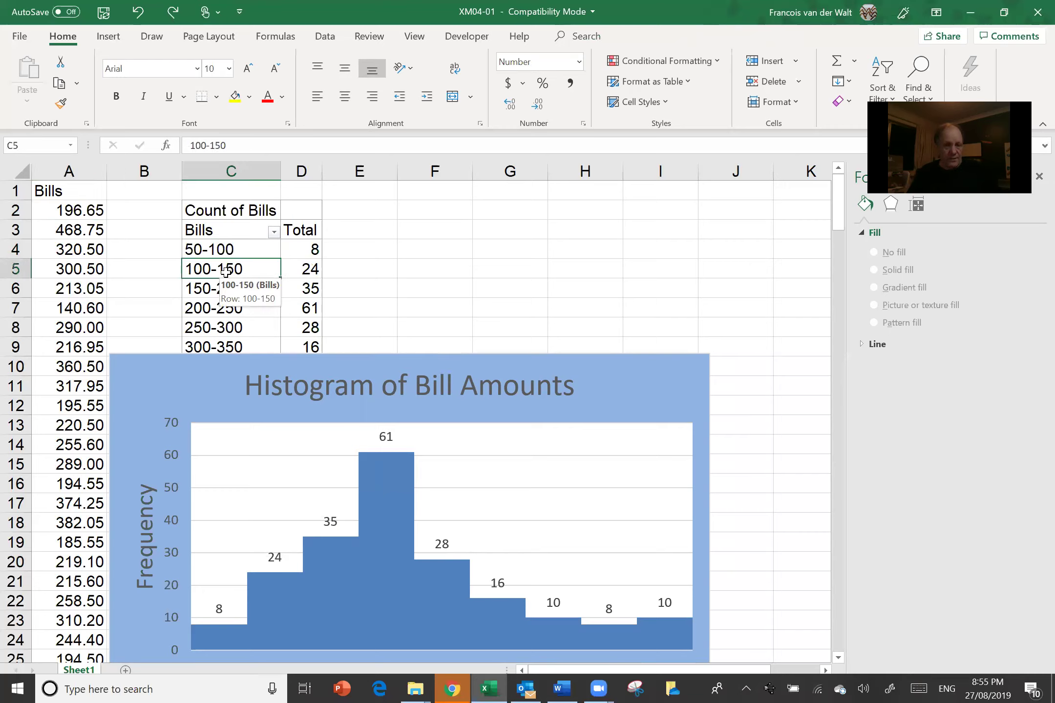
click(186, 145)
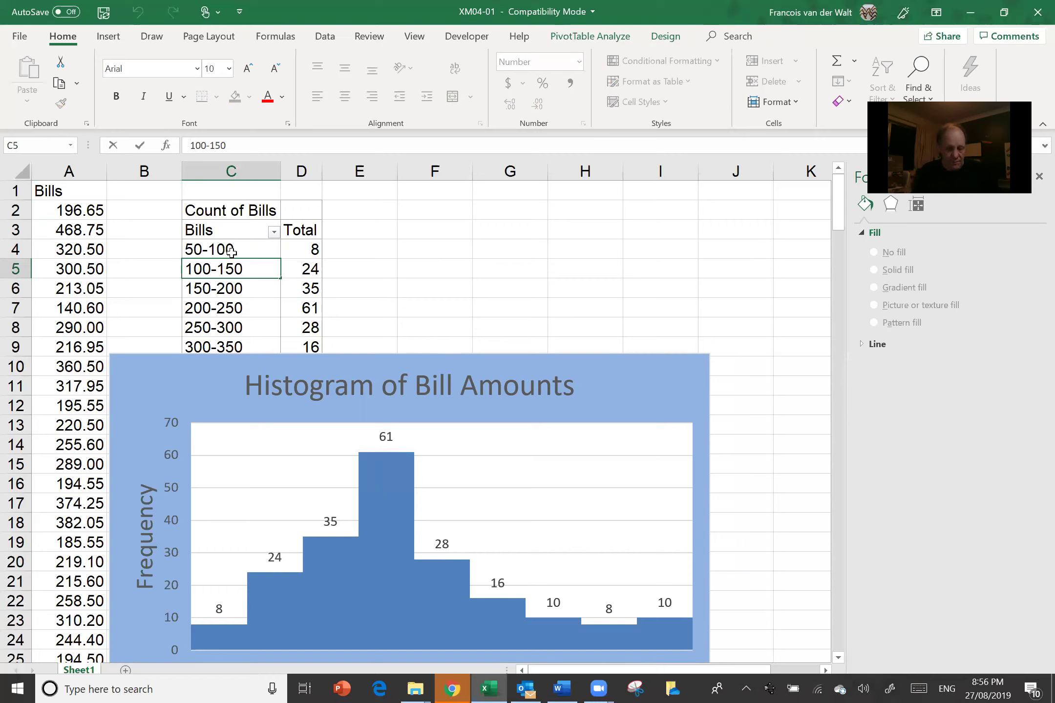
text([)
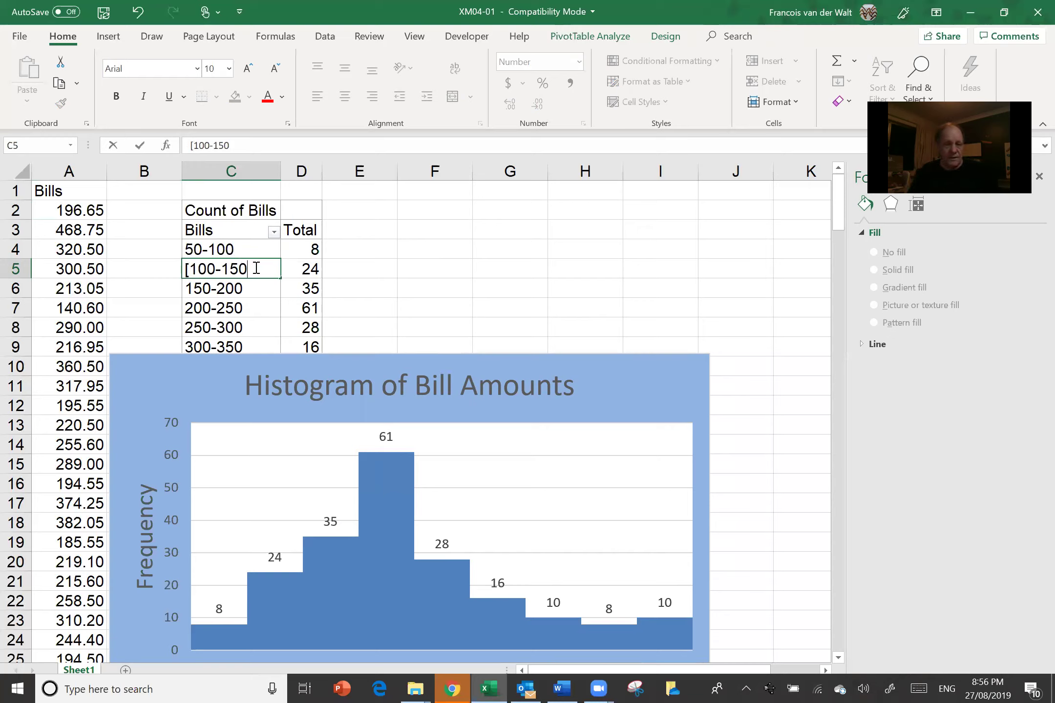
text())
click(191, 247)
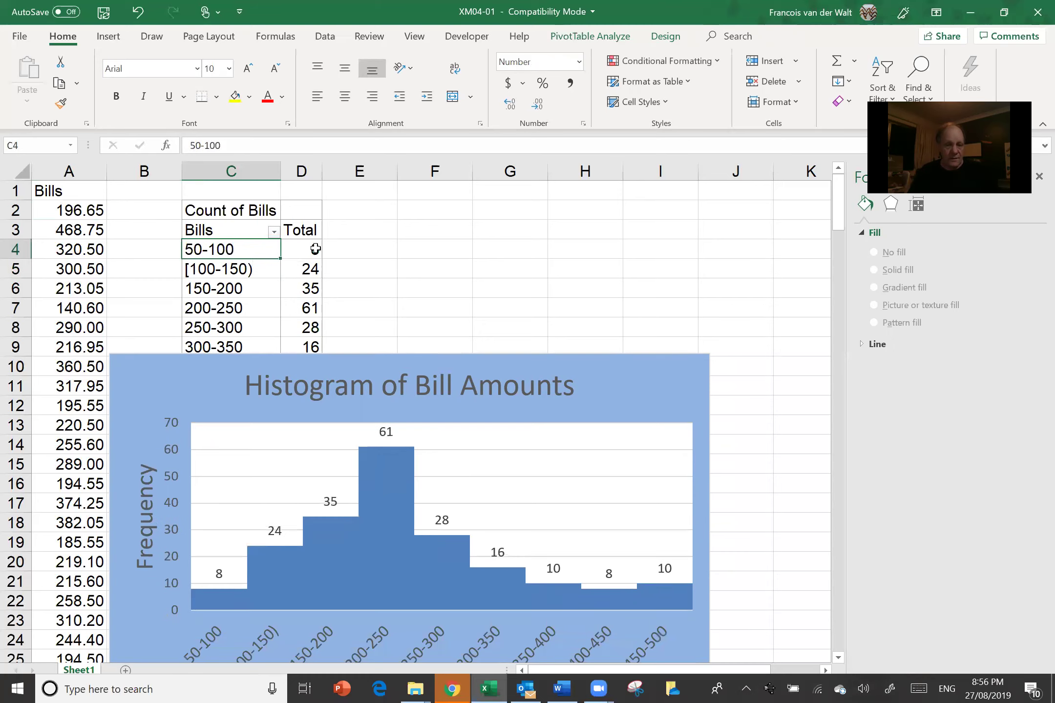
key(F2)
key(Home)
text([)
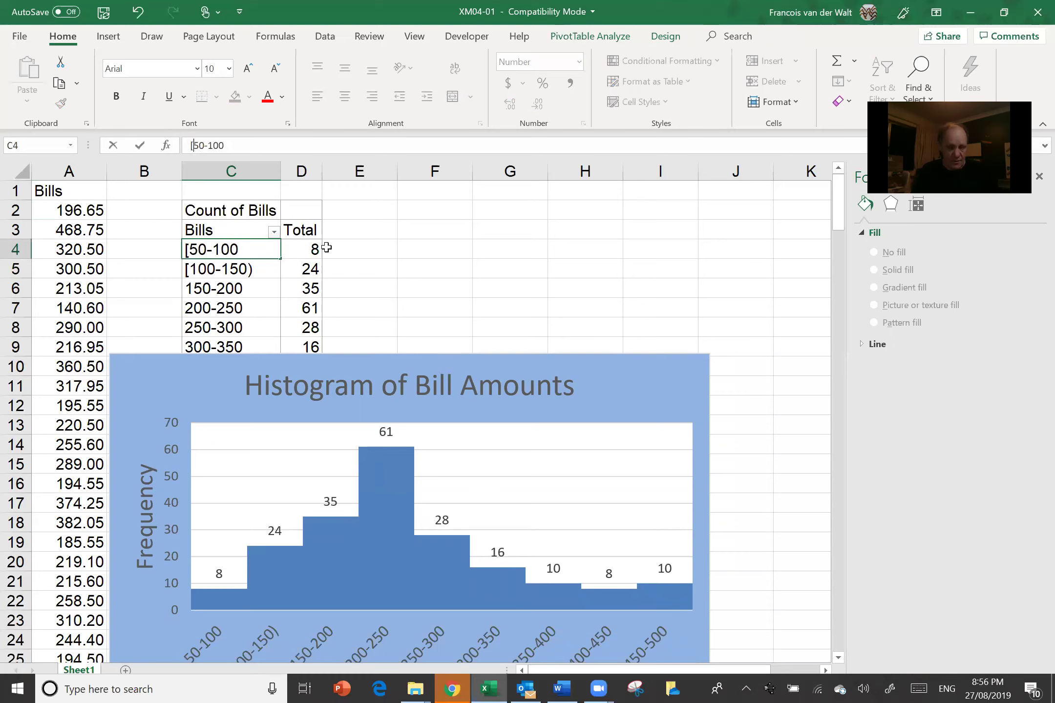
click(250, 248)
text())
Place the chart title above the plot area and move the whole chart below the PivotTable's Grand Total row
scroll(440, 264, down, 2)
drag(528, 264, 487, 253)
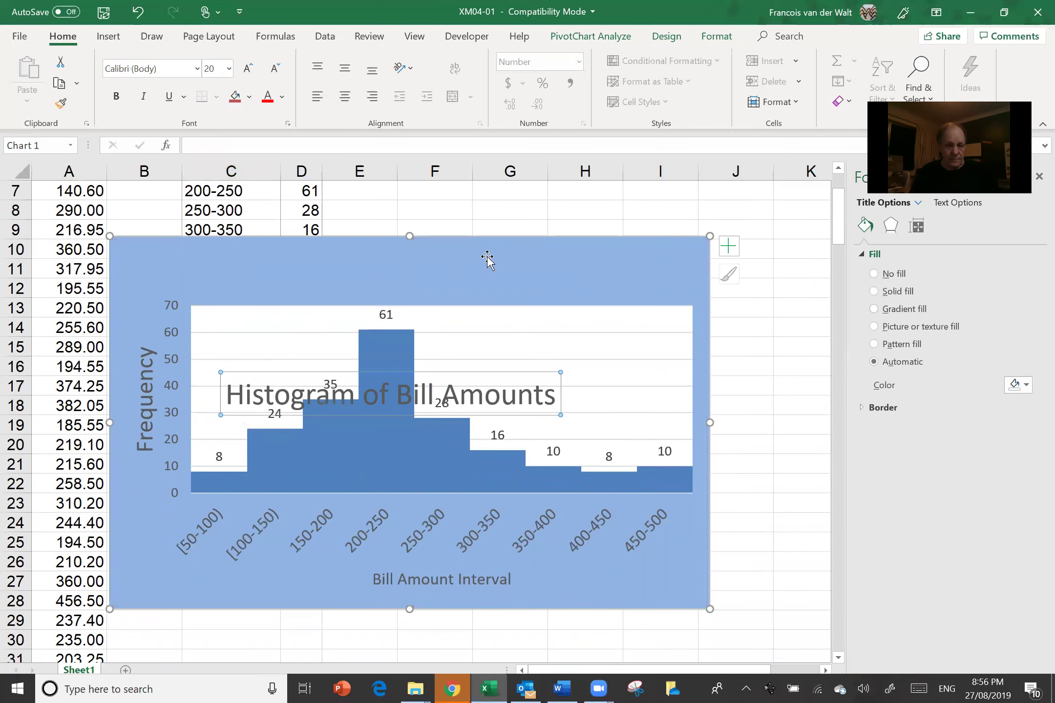
click(472, 379)
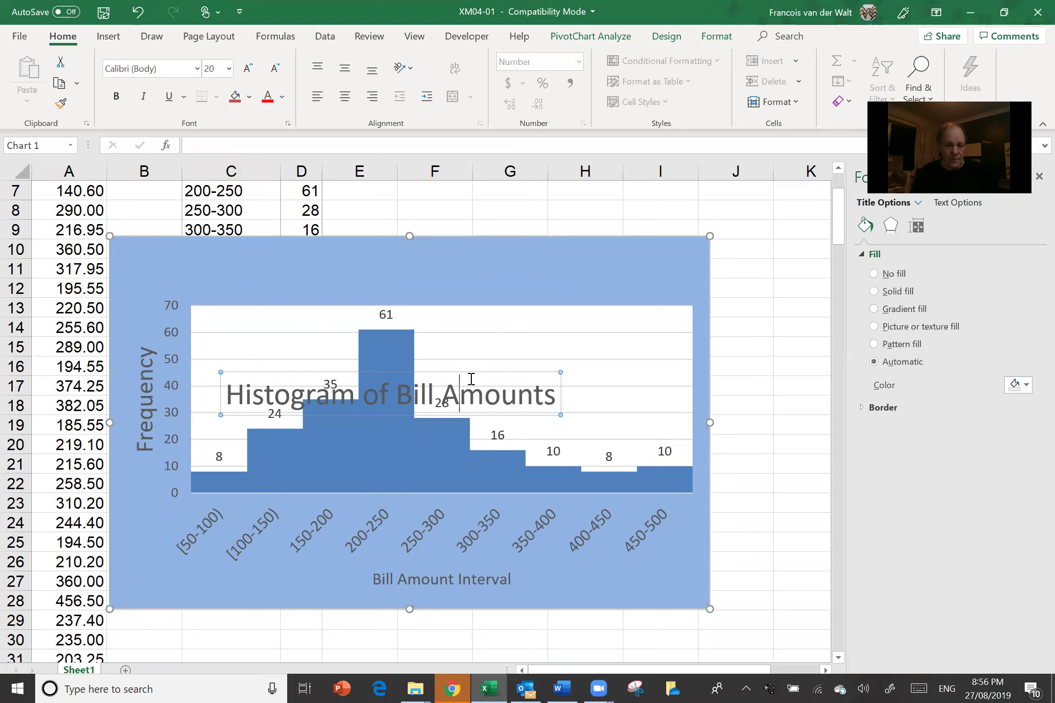
drag(471, 374, 516, 255)
drag(636, 259, 568, 229)
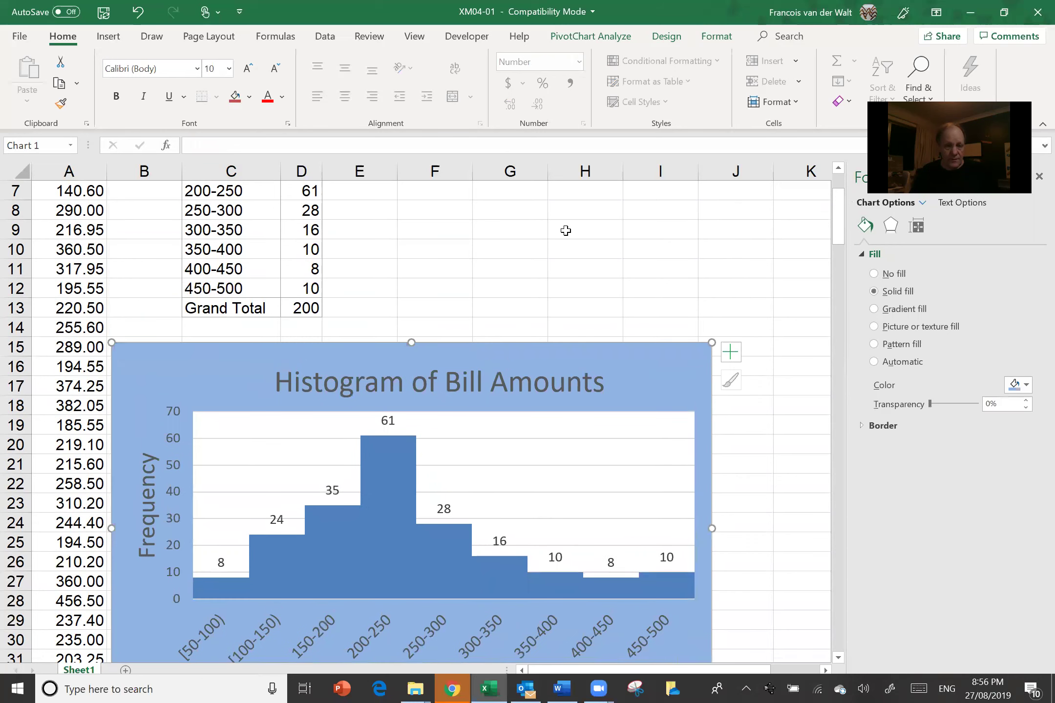
Relabel the classes in C6 and C7 as [150-200) and [200-250)
scroll(286, 302, up, 2)
click(238, 292)
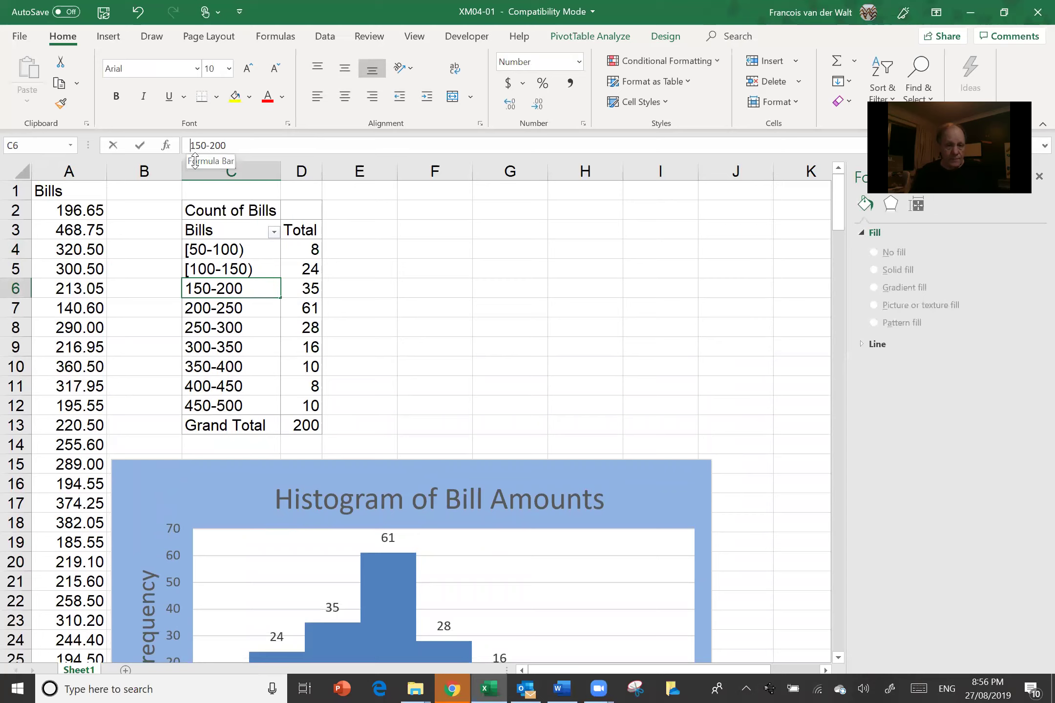
click(192, 146)
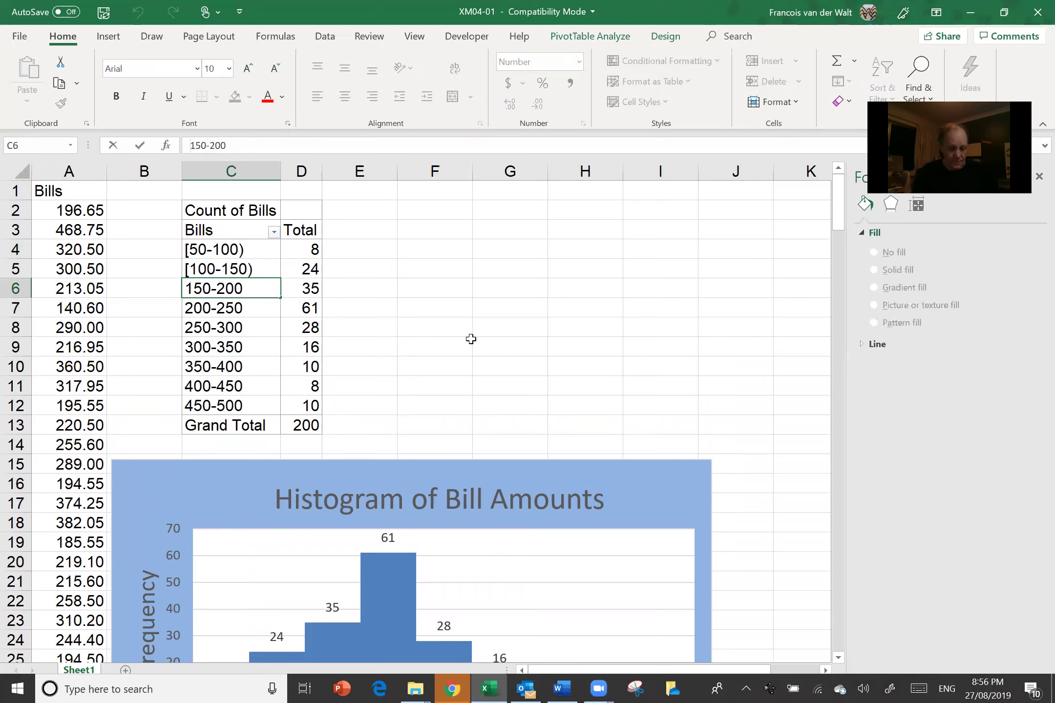
text([)
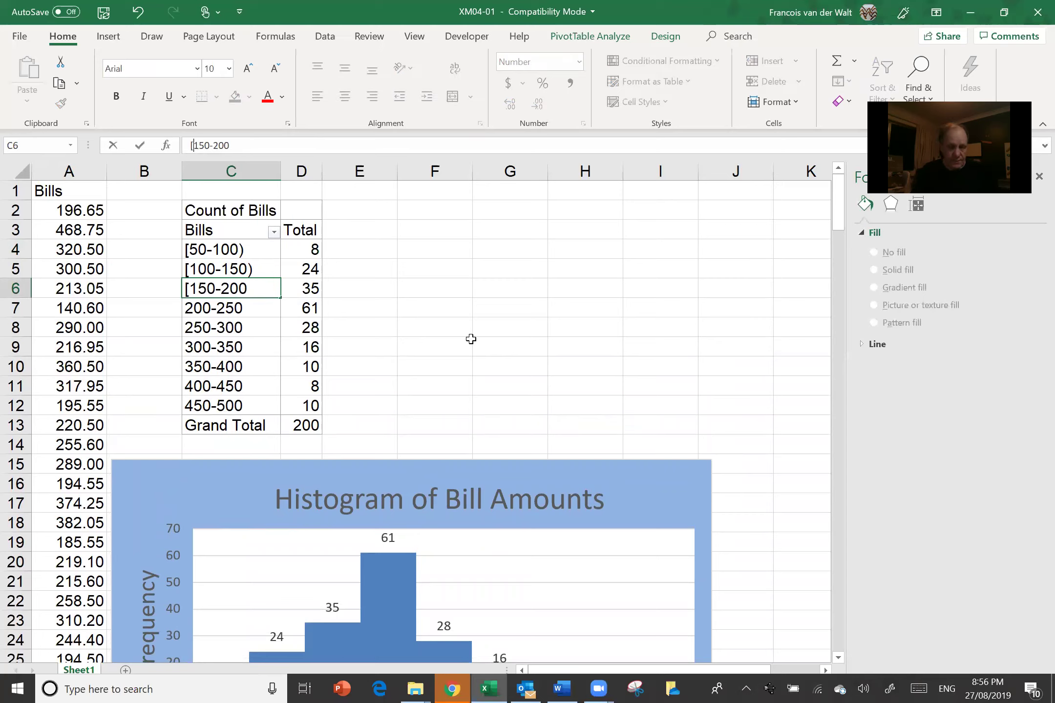
click(275, 143)
text())
click(211, 308)
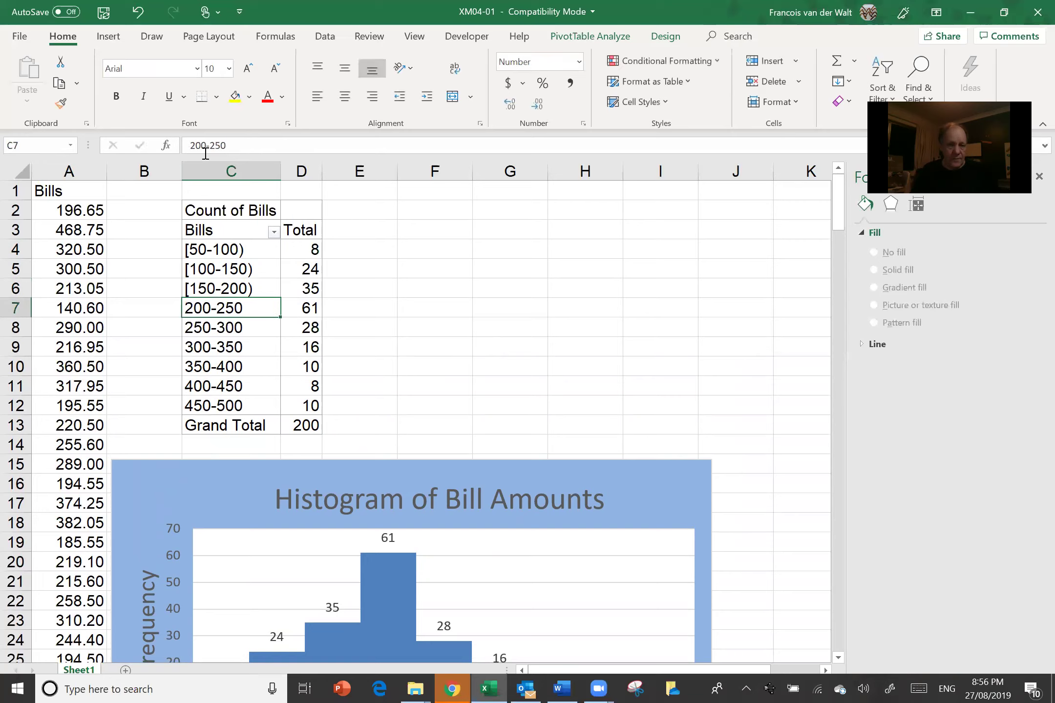
click(192, 145)
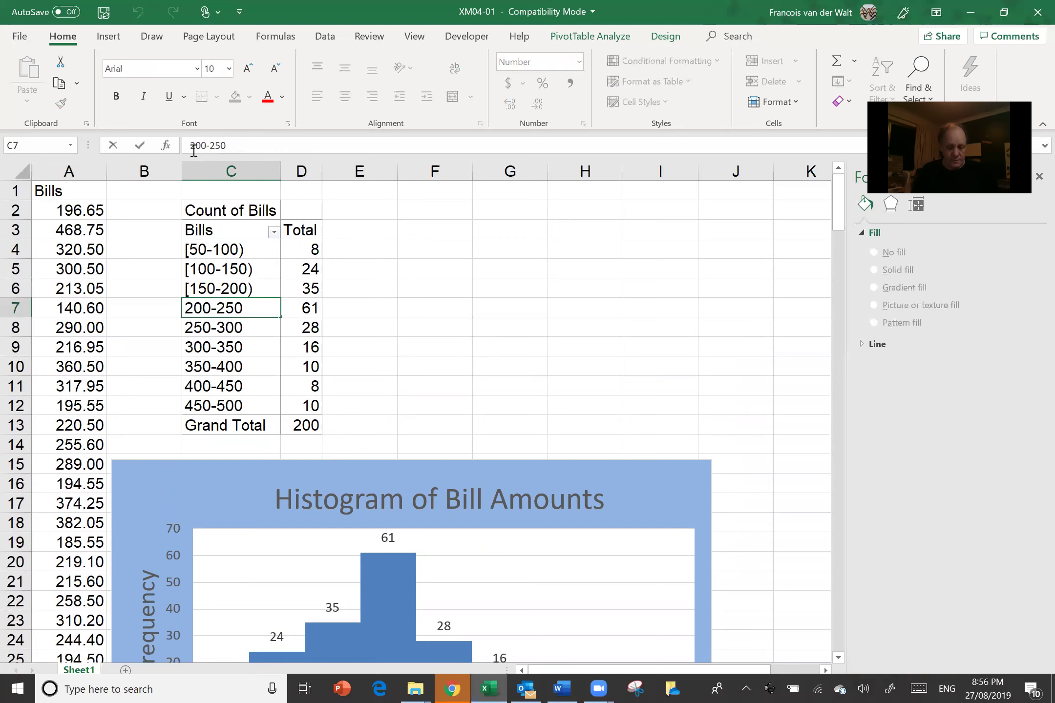
text([)
click(264, 147)
text())
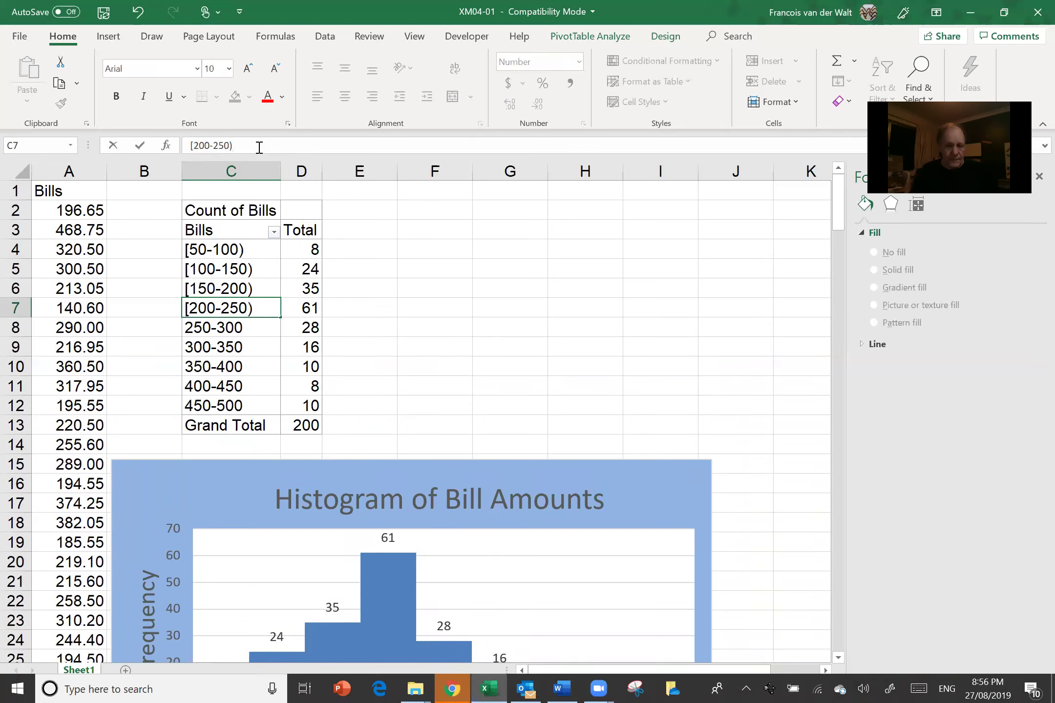
Relabel the classes in C8 and C9 as [250-300) and [300-350)
click(212, 328)
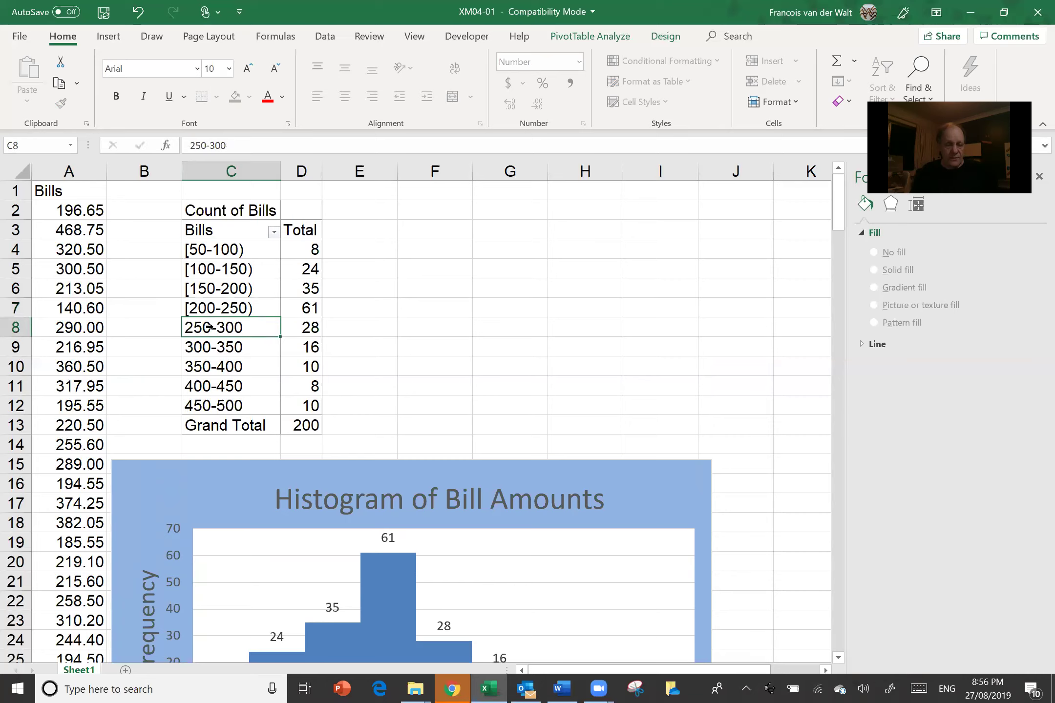
click(189, 146)
text([)
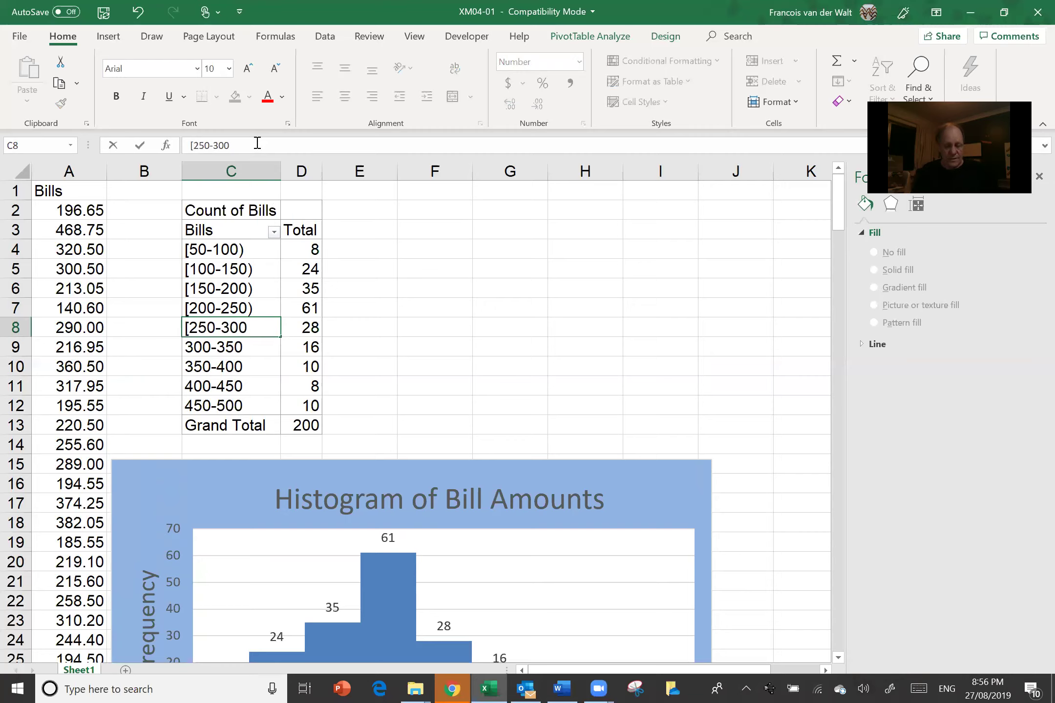
text())
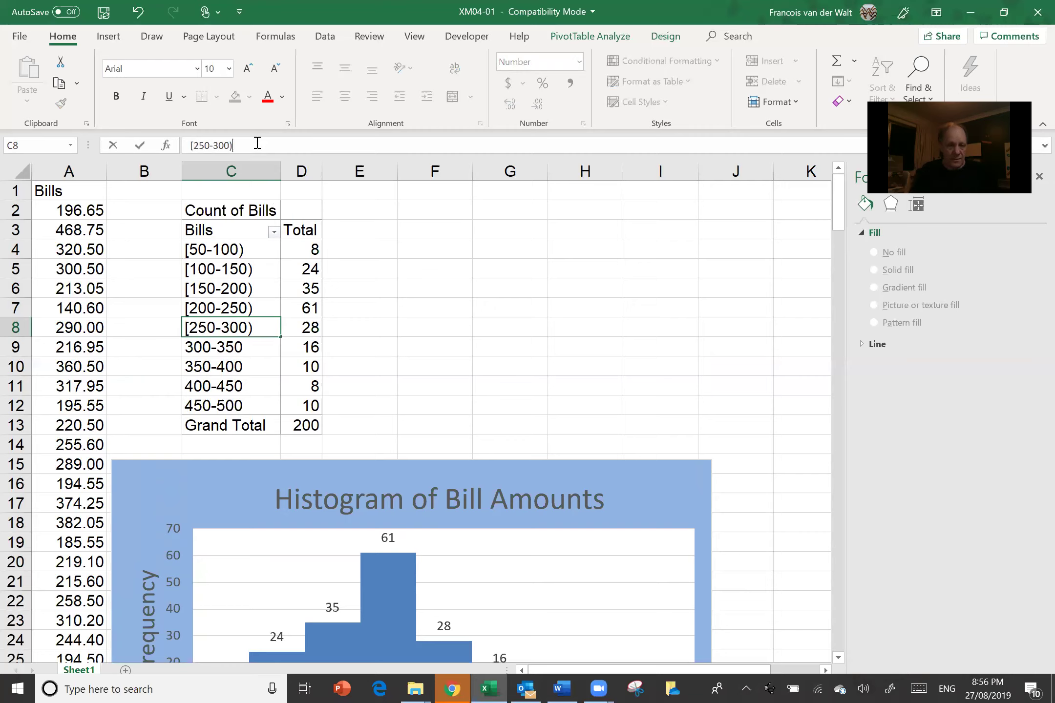
click(206, 348)
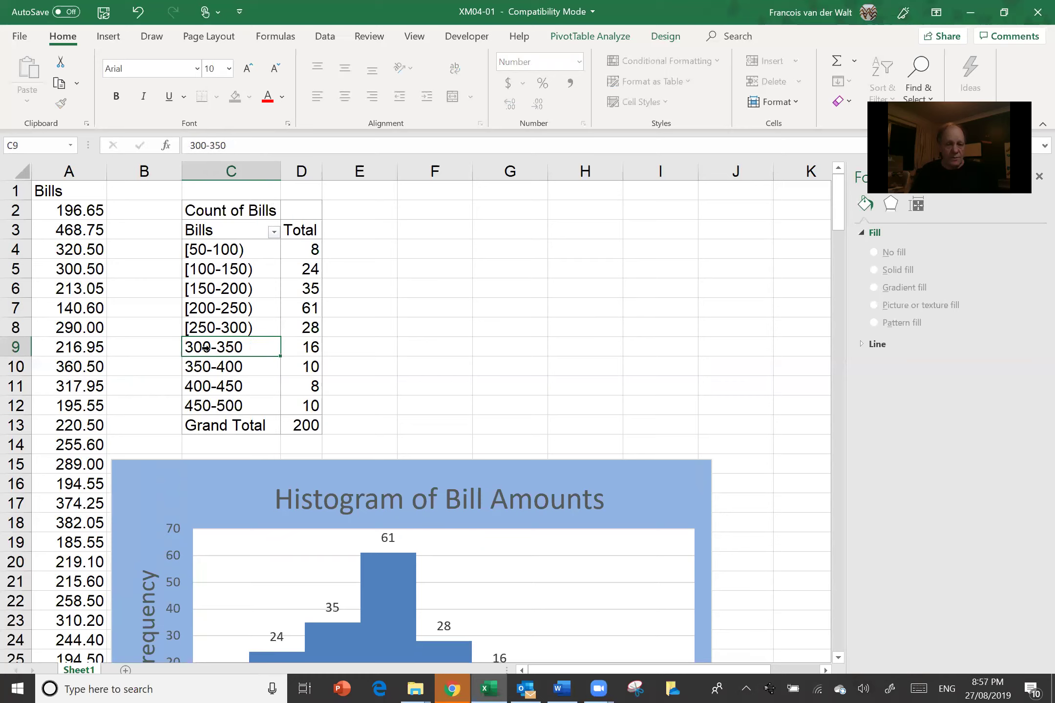
click(189, 145)
text([)
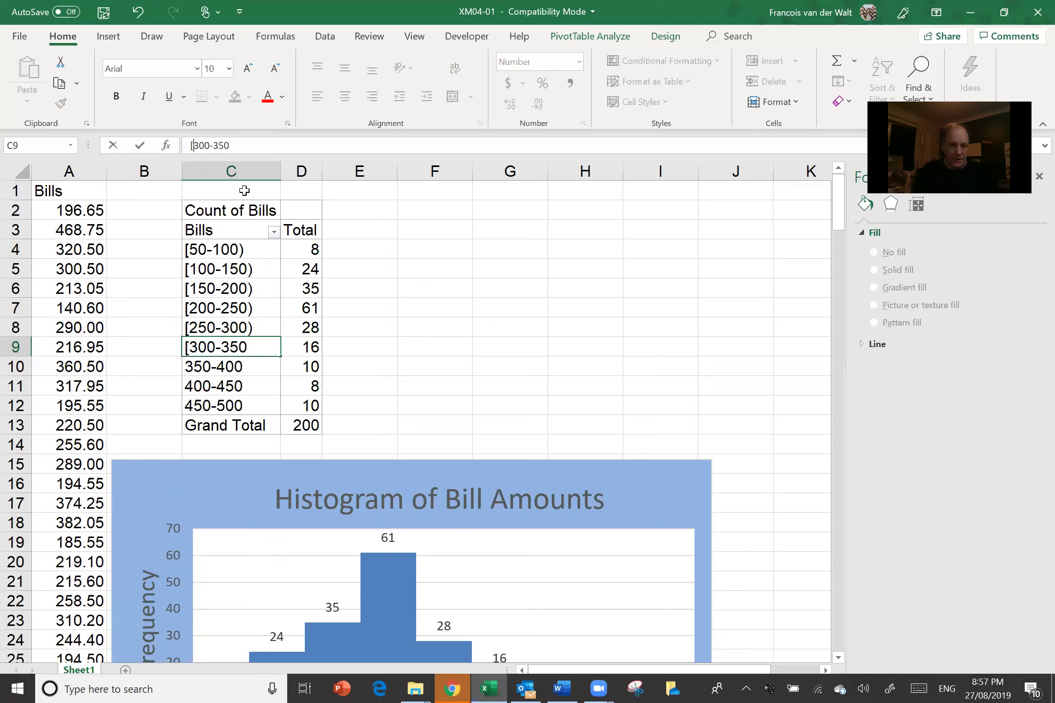
text())
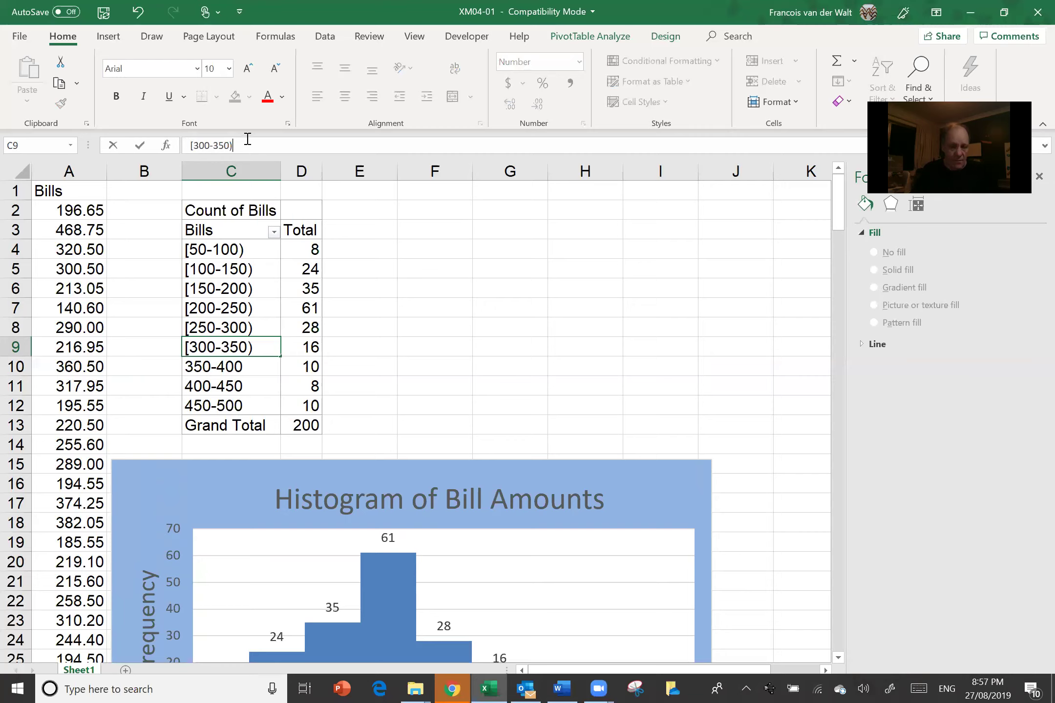
Relabel the last three classes in C10 to C12 as [350-400), [400-450) and [450-500)
click(221, 367)
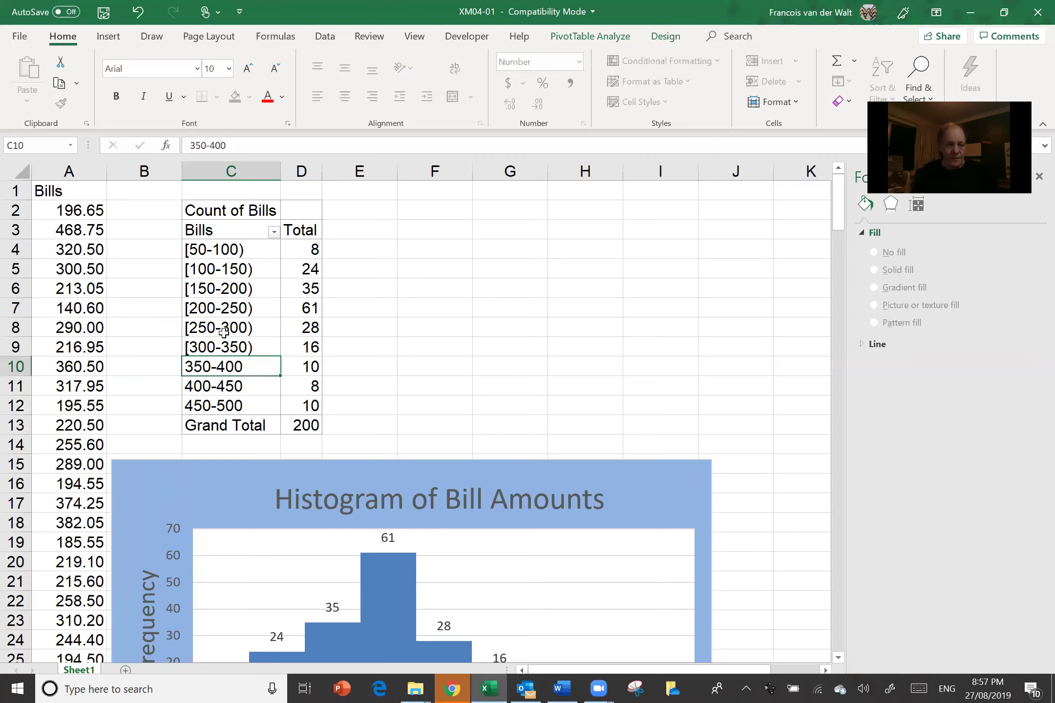
click(196, 146)
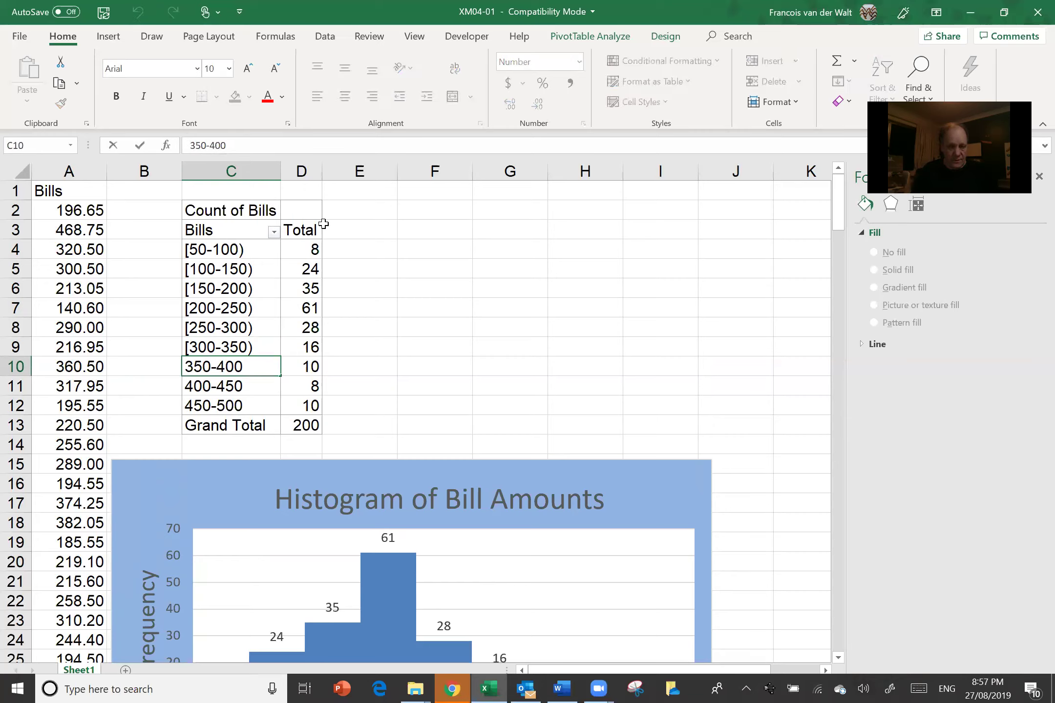
text([)
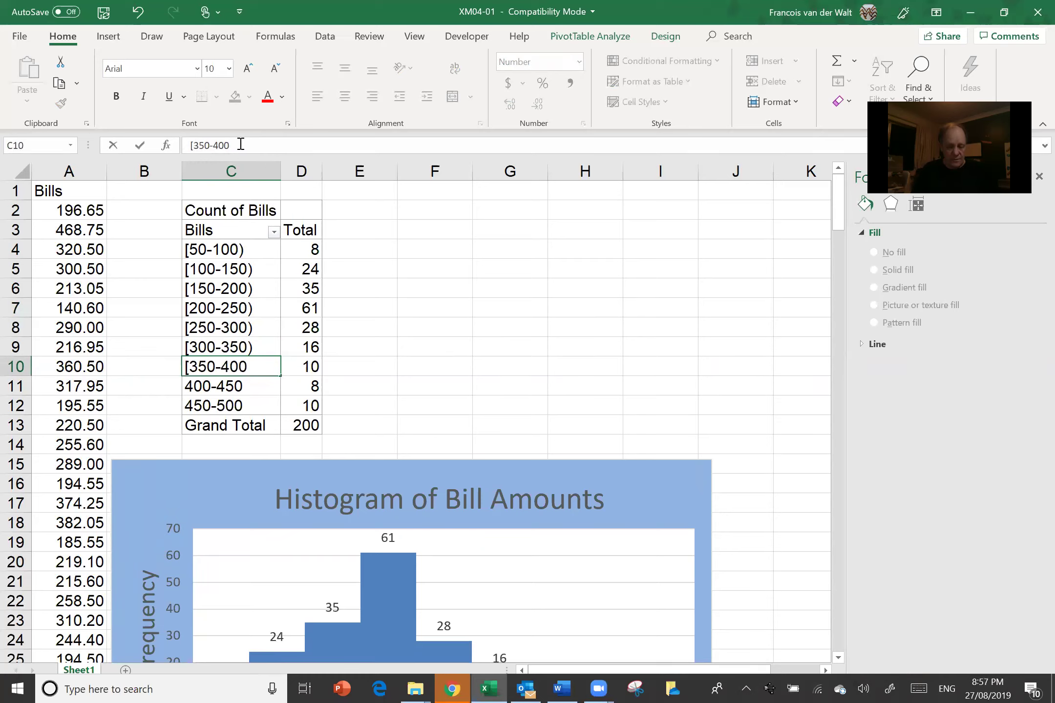
text())
click(218, 387)
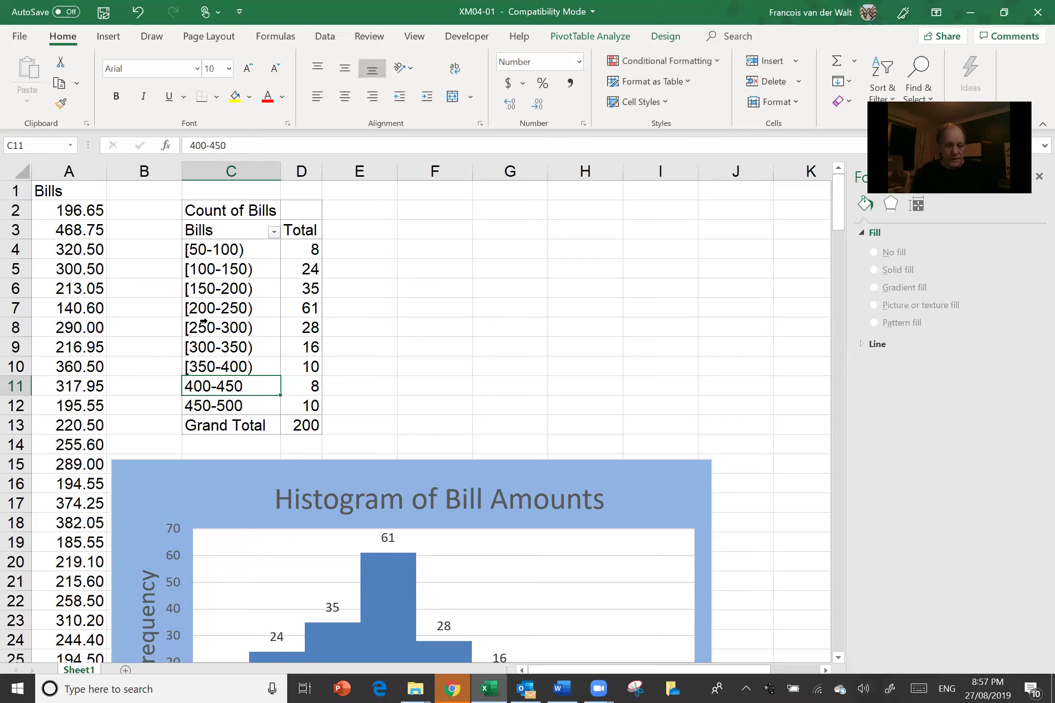
click(192, 146)
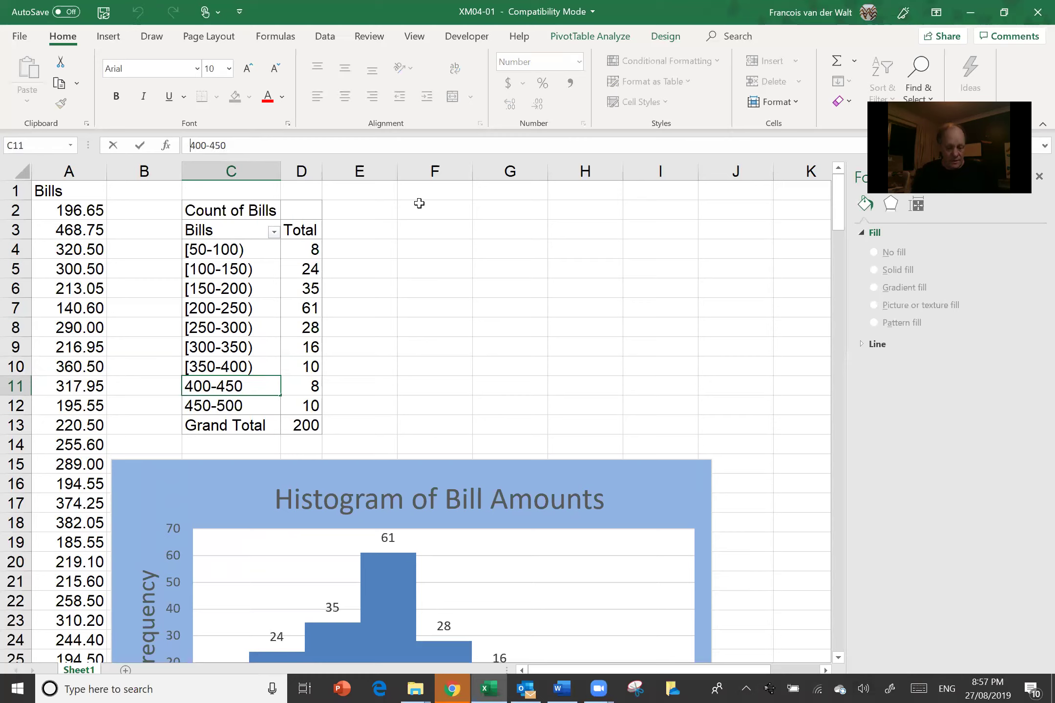
text([)
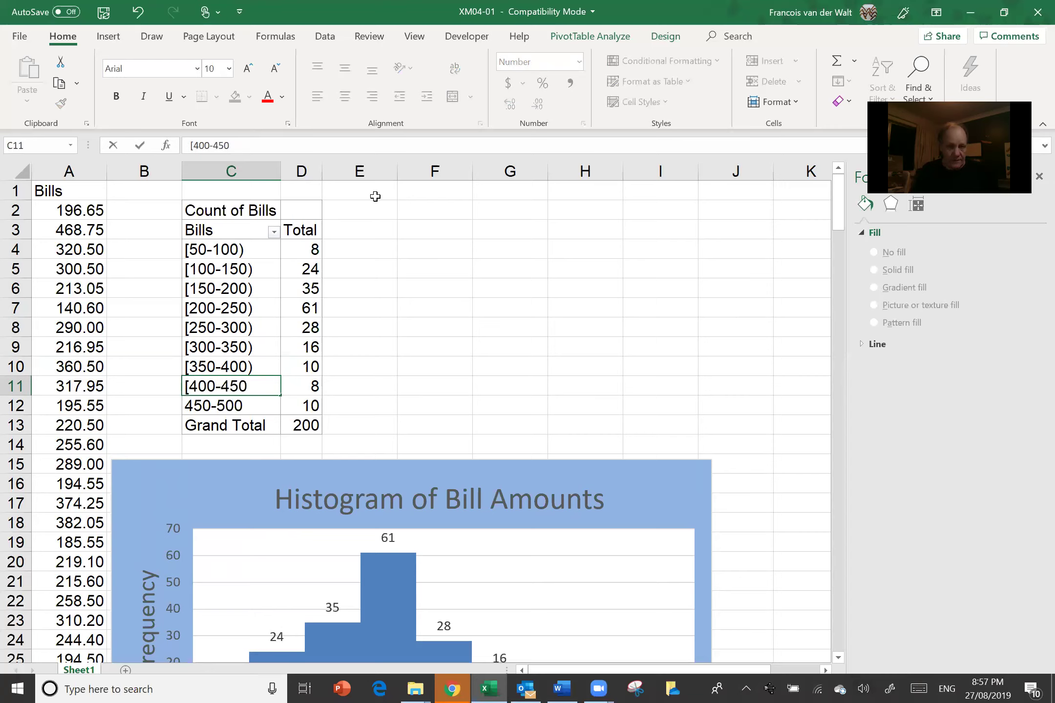
text())
click(216, 407)
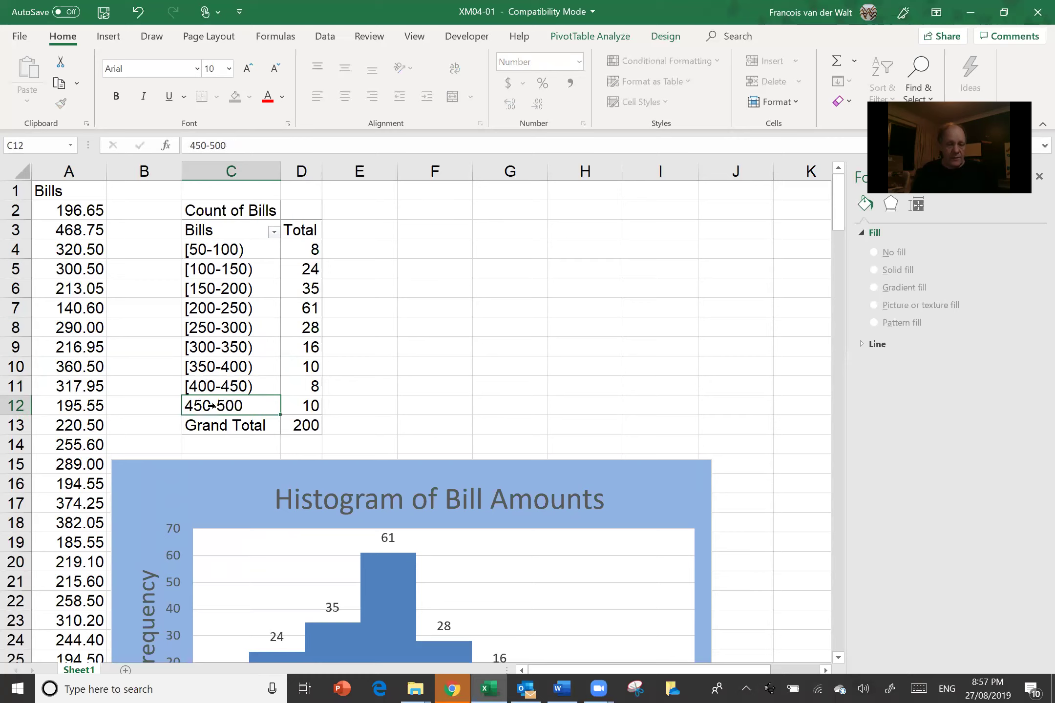
click(191, 147)
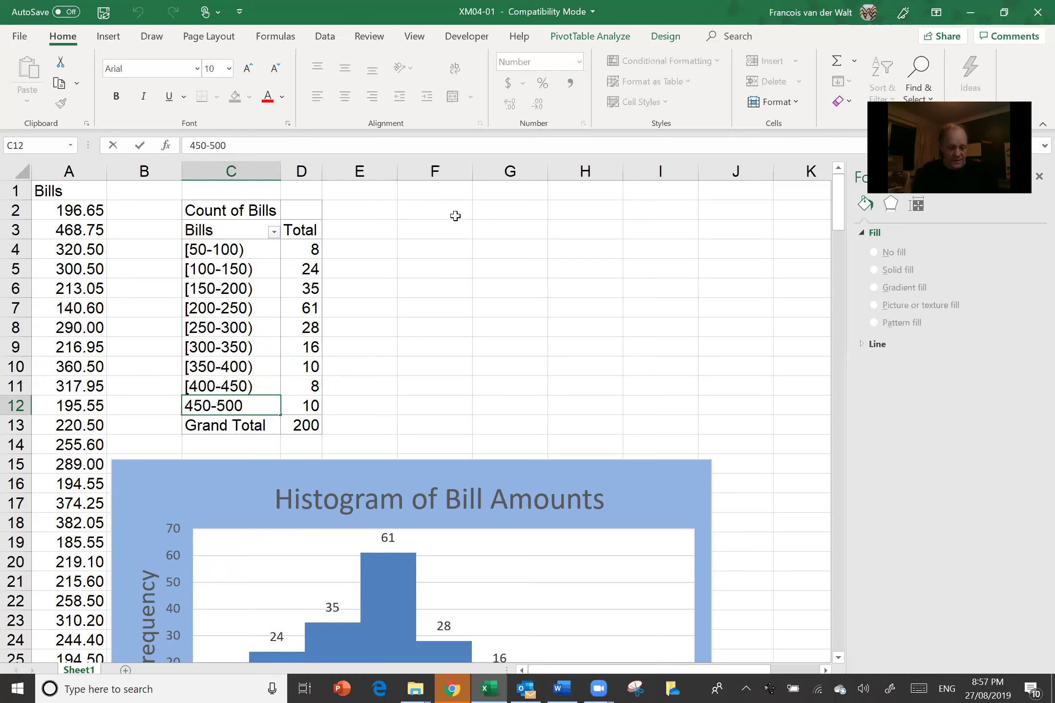
text([)
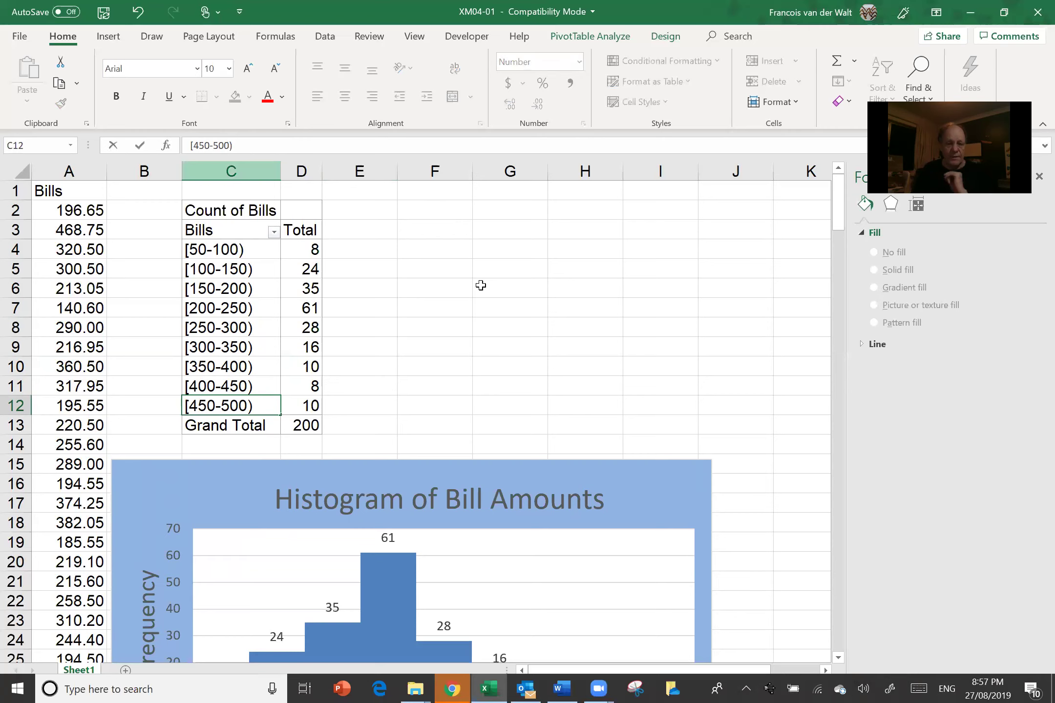
Move the chart up over the PivotTable so that it spans about rows 2 to 20 beside the Bills column
drag(511, 325, 511, 310)
drag(642, 489, 702, 223)
drag(778, 519, 777, 520)
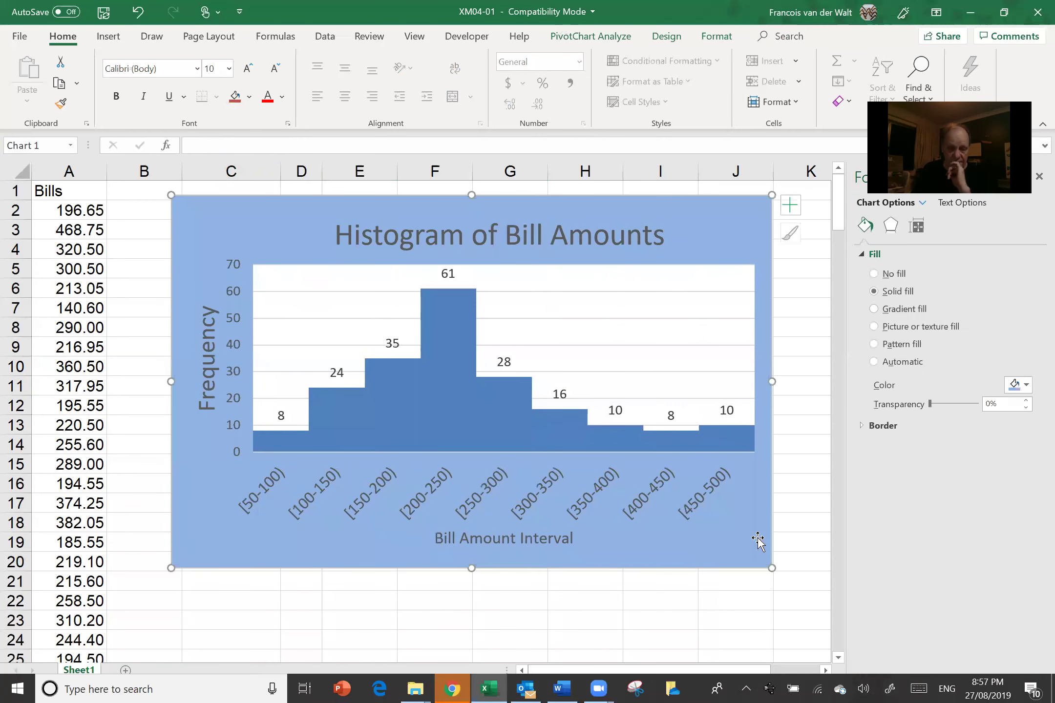